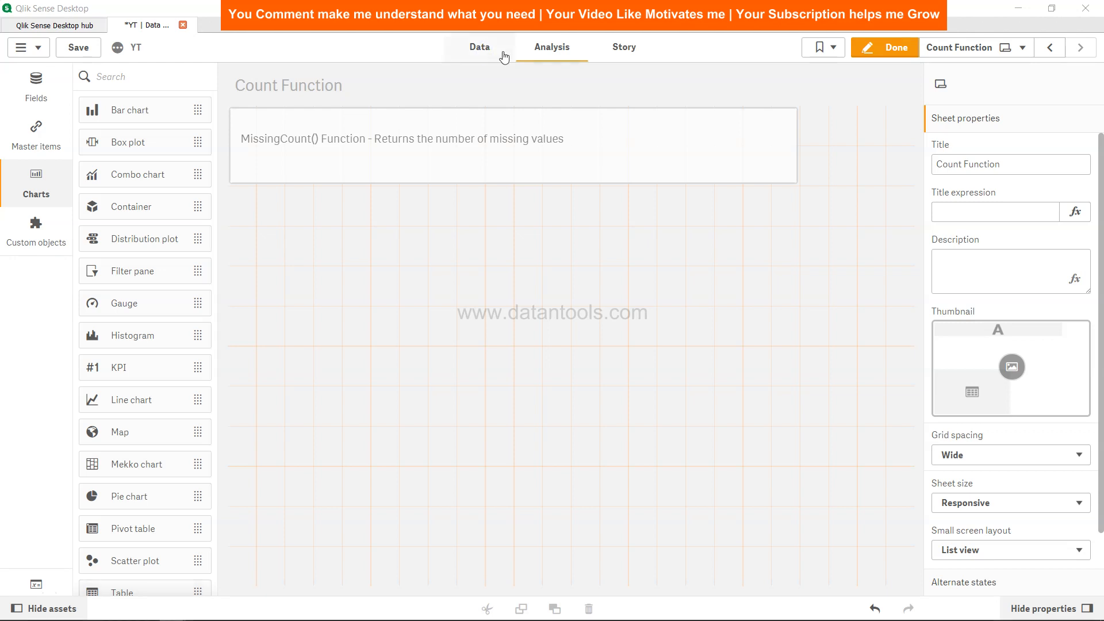
# - Open the data load script and examine the inline Temp table's field names, delimiter setting and first record's values
pyautogui.click(504, 53)
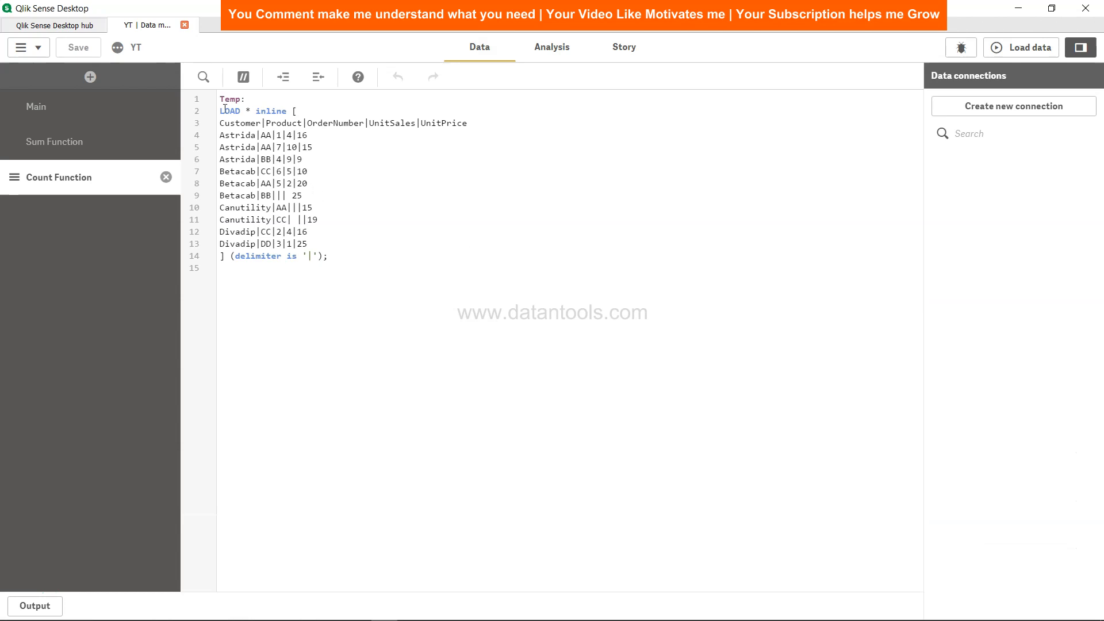
pyautogui.moveTo(219, 99); pyautogui.dragTo(344, 257)
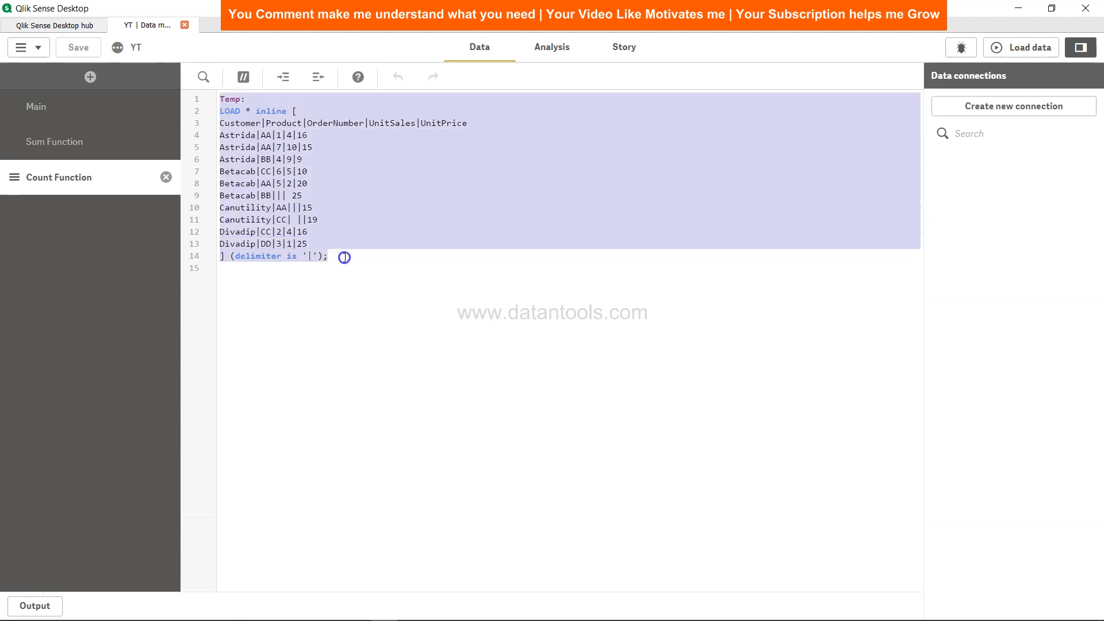
pyautogui.click(344, 257)
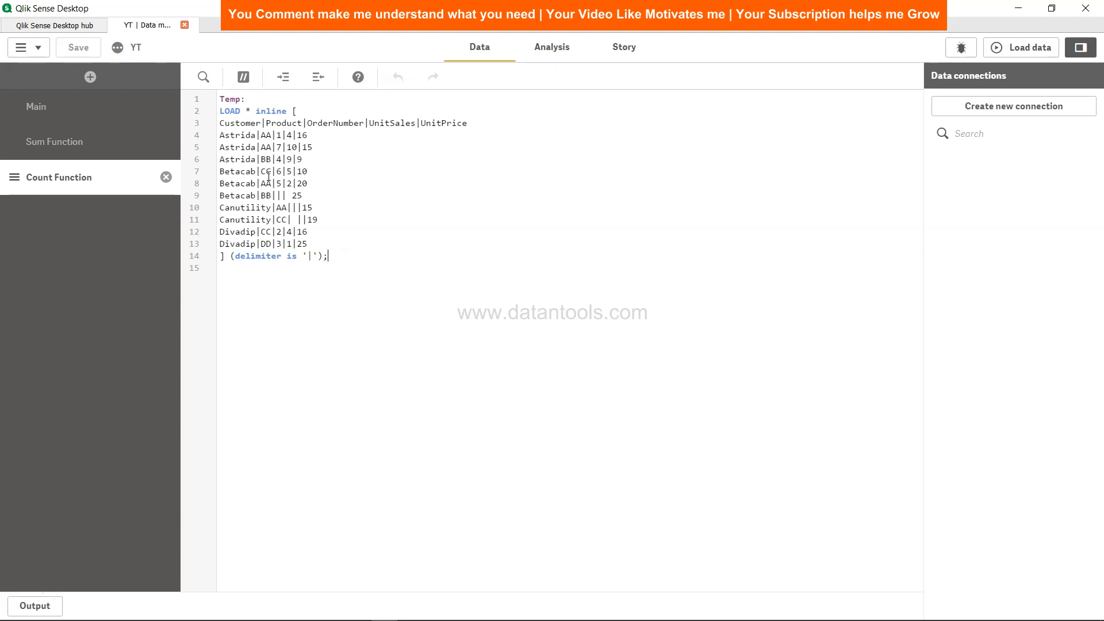
pyautogui.click(235, 122)
pyautogui.click(282, 122)
pyautogui.moveTo(251, 260); pyautogui.dragTo(314, 257)
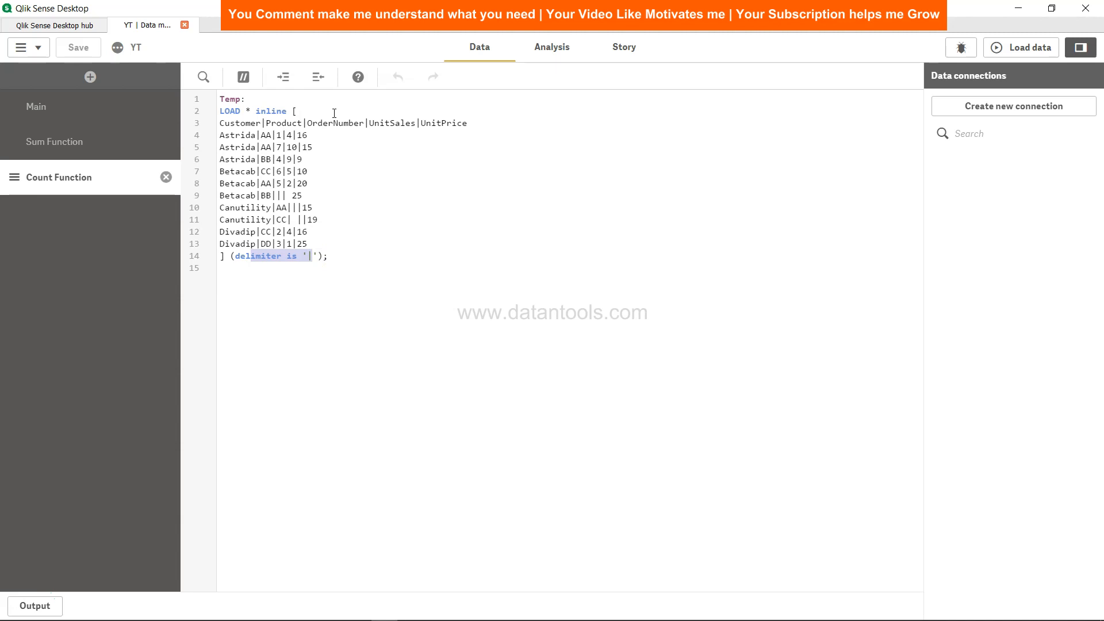
pyautogui.doubleClick(279, 136)
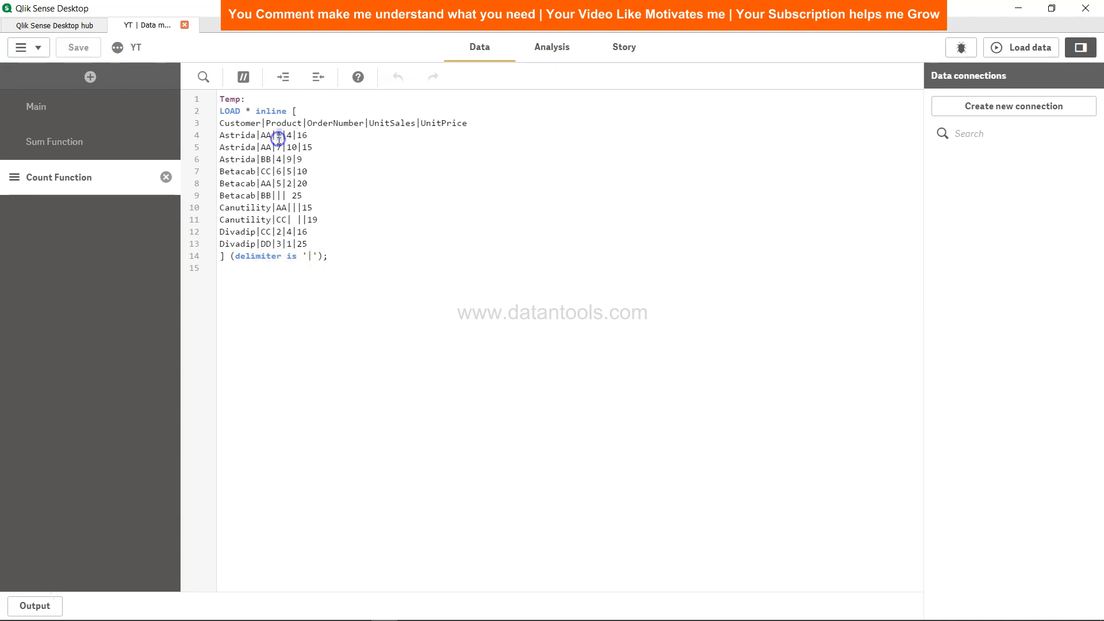
pyautogui.moveTo(368, 124); pyautogui.dragTo(405, 126)
pyautogui.doubleClick(291, 136)
pyautogui.doubleClick(305, 136)
pyautogui.click(307, 136)
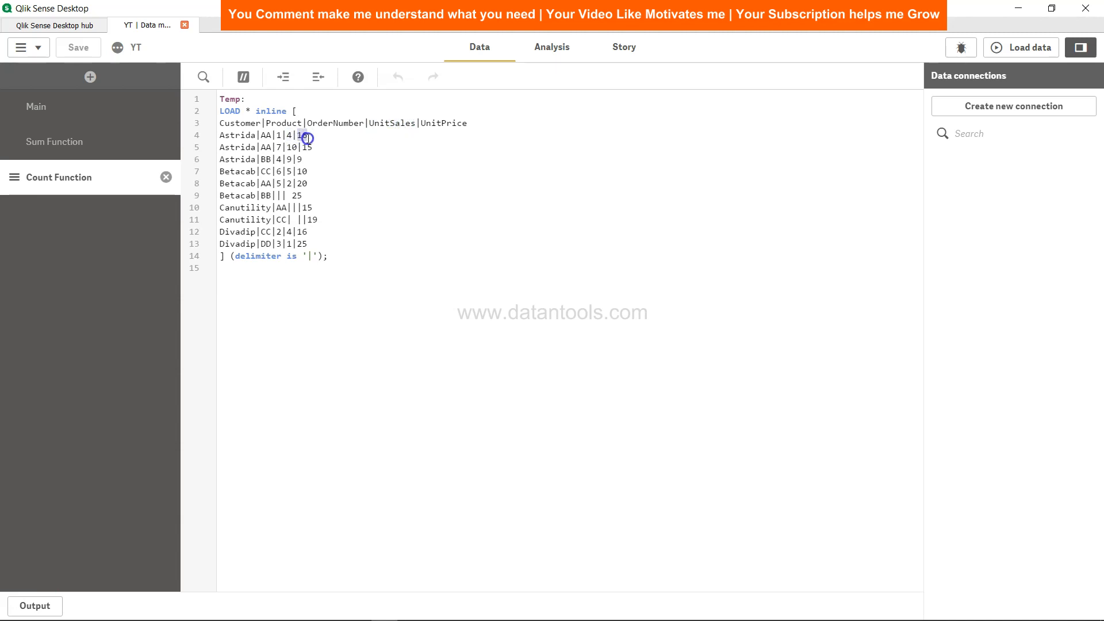
# - Examine the inline records for Betacab BB and Canutility for missing OrderNumber and UnitSales values
pyautogui.doubleClick(278, 195)
pyautogui.doubleClick(284, 195)
pyautogui.click(290, 195)
pyautogui.click(291, 207)
pyautogui.moveTo(226, 207); pyautogui.dragTo(308, 207)
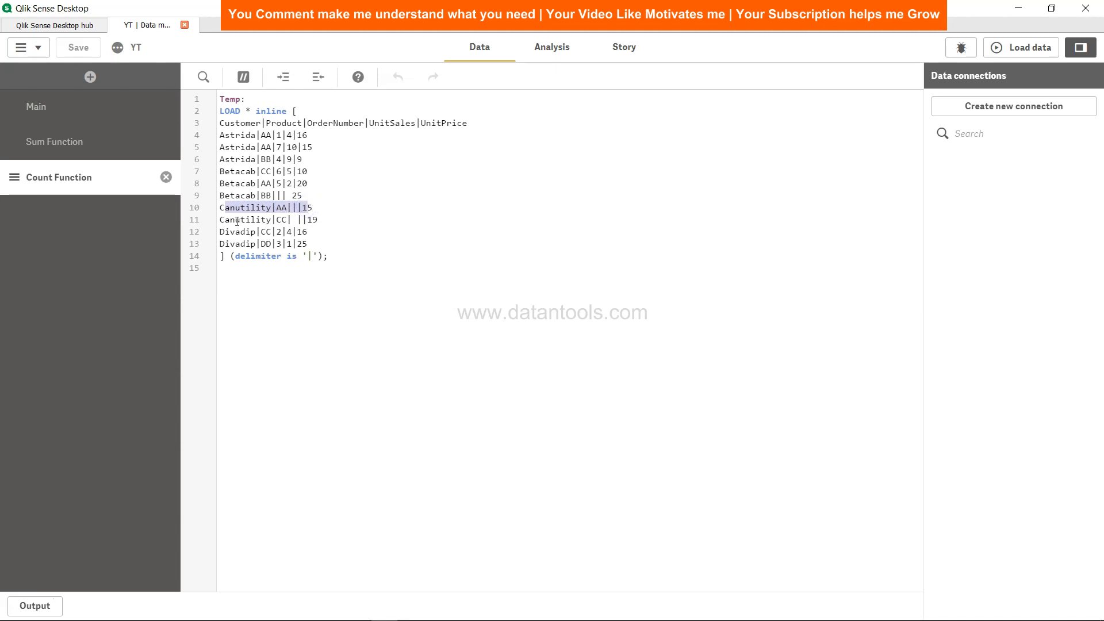
pyautogui.moveTo(229, 218); pyautogui.dragTo(316, 220)
pyautogui.click(318, 217)
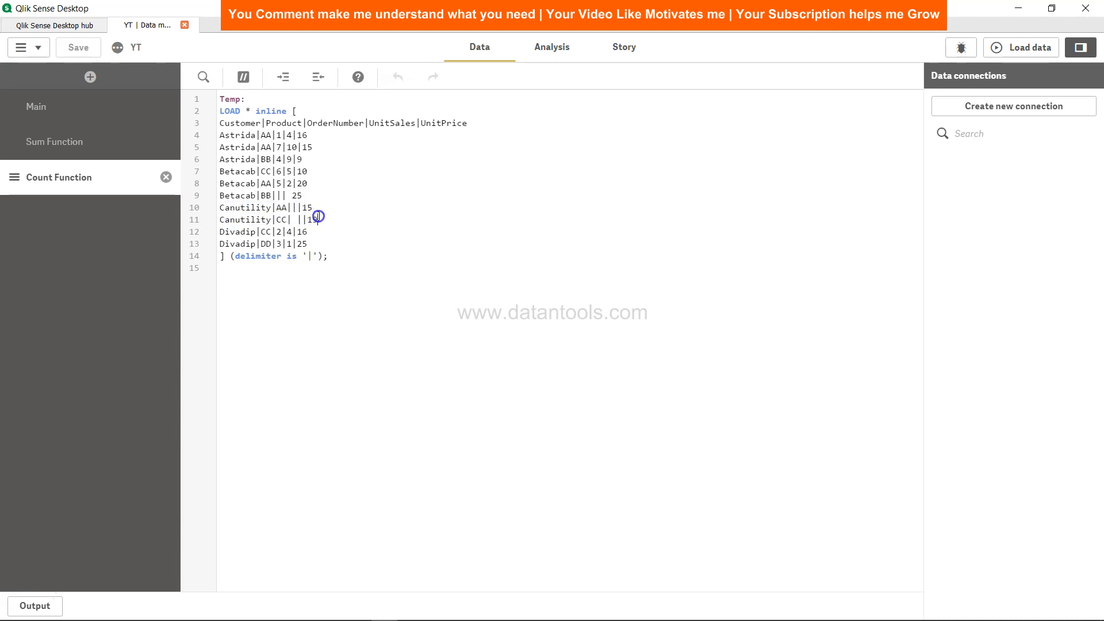
# - Add a blank line below the inline Temp table in the Count Function script section
pyautogui.click(357, 249)
pyautogui.click(438, 383)
pyautogui.press('Return')
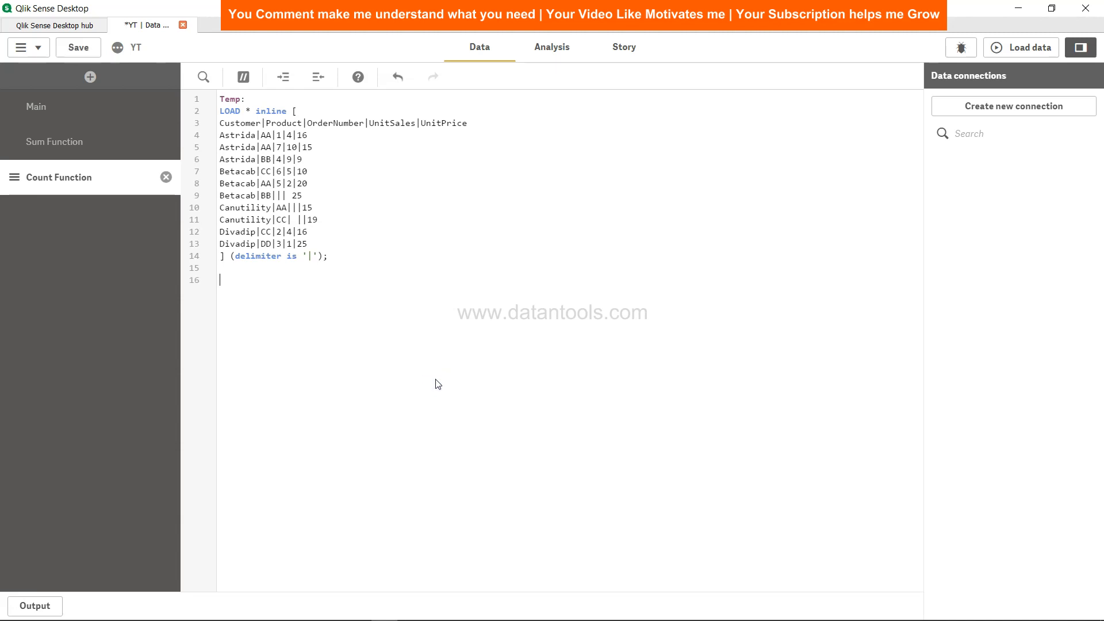
pyautogui.write('Loa')
pyautogui.press('BackSpace')
pyautogui.press('BackSpace')
pyautogui.press('BackSpace')
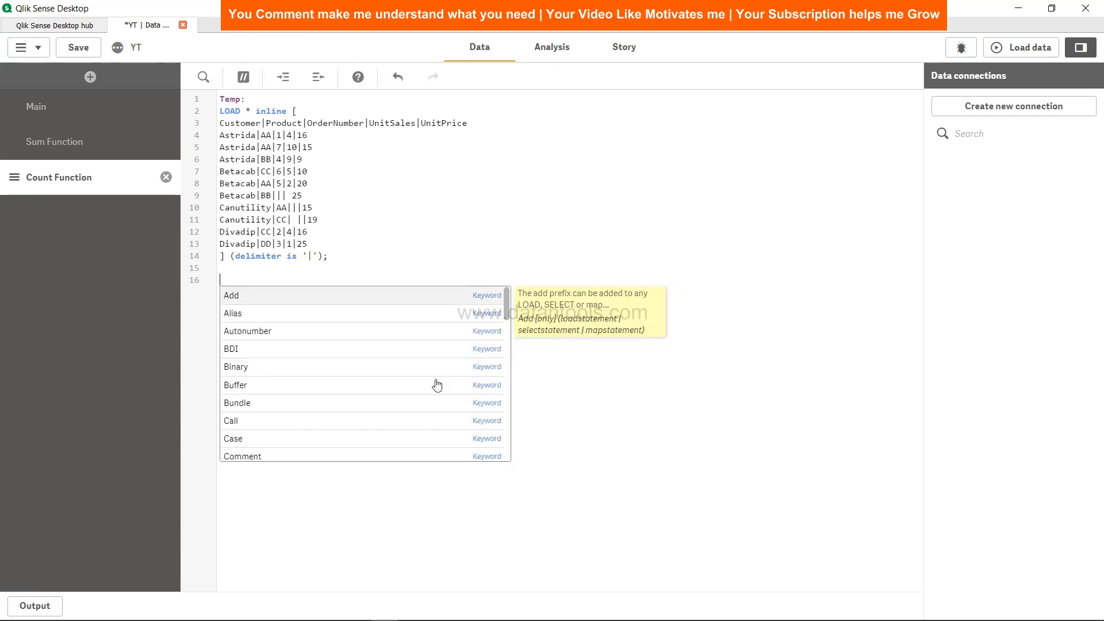
# - Add the table label MissingCount: below the inline table and begin its LOAD statement with the Customer field
pyautogui.write('Mis')
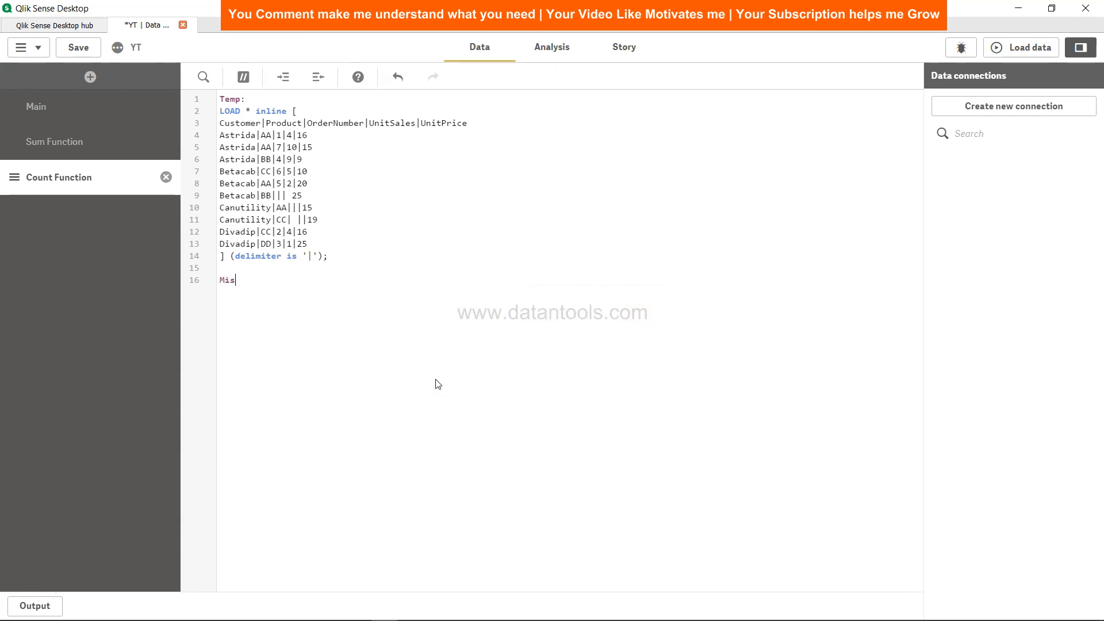
pyautogui.write('singC')
pyautogui.write('ount: ')
pyautogui.write('LOAD ')
pyautogui.write('Cus')
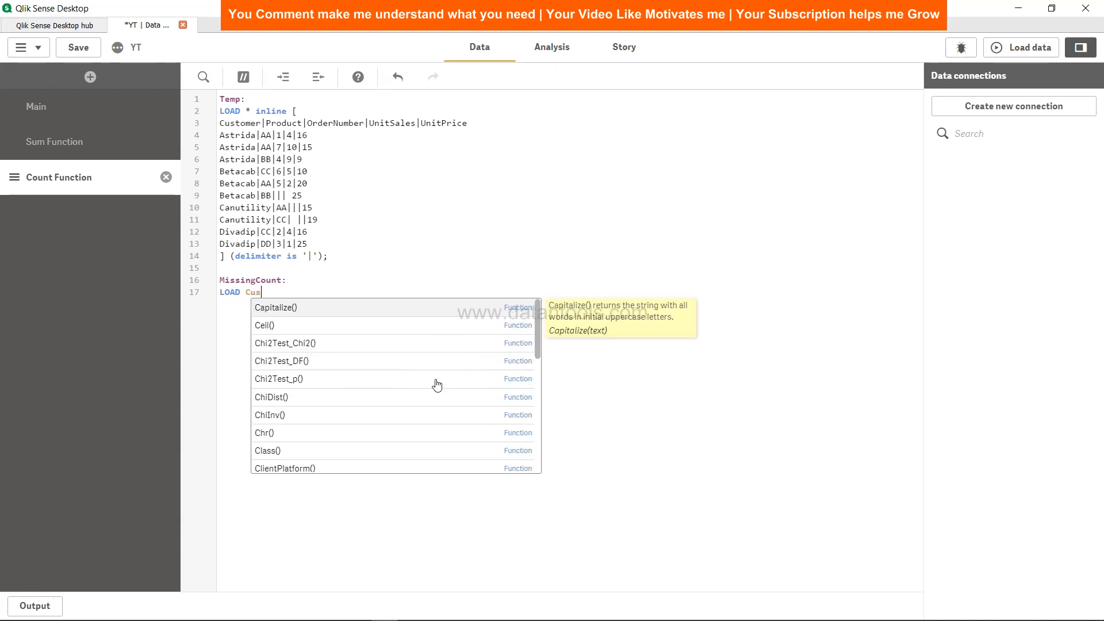
pyautogui.write('tomer,')
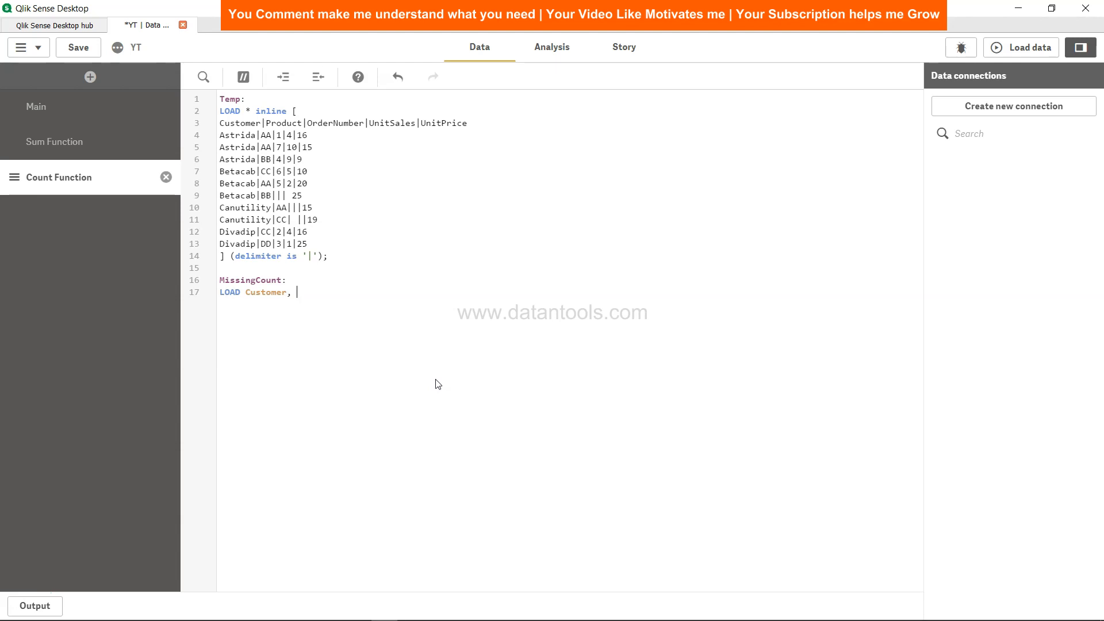
# - Add the expression MissingCount(OrderNumber) as MissingOrderByCustomer to the LOAD statement after Customer
pyautogui.write('MissingC')
pyautogui.press('Return')
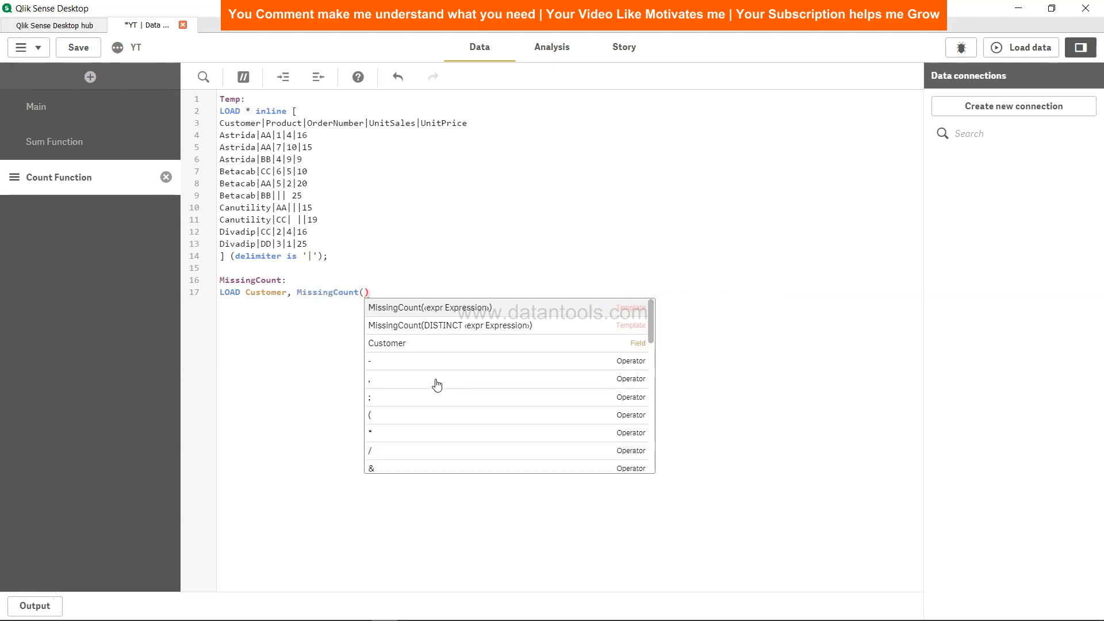
pyautogui.write('Order')
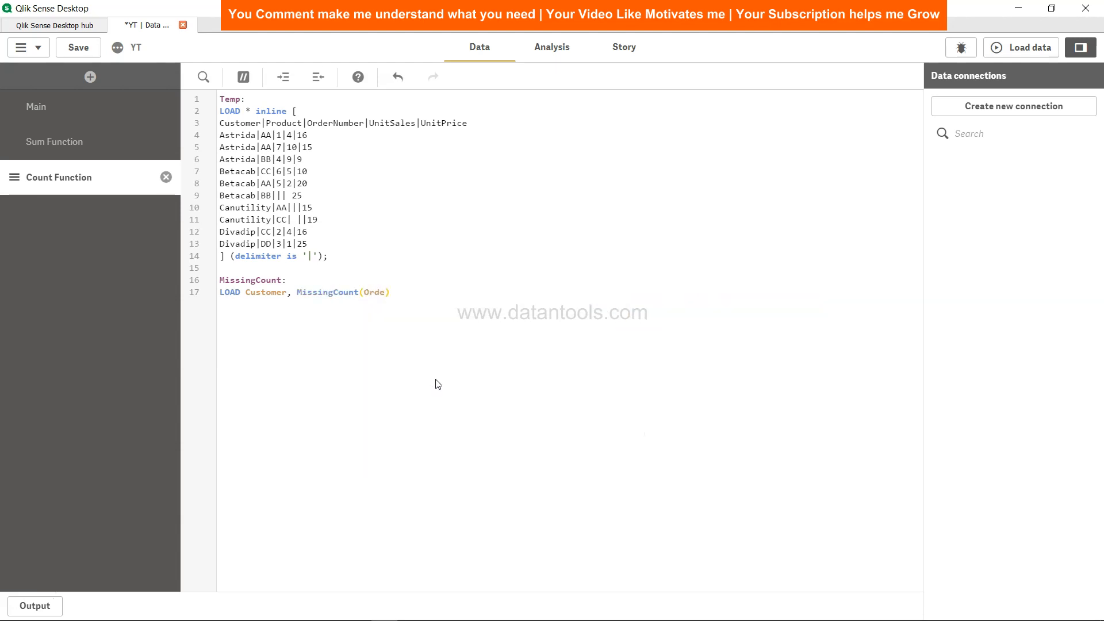
pyautogui.write('Number) as MissingOrderByCustomer')
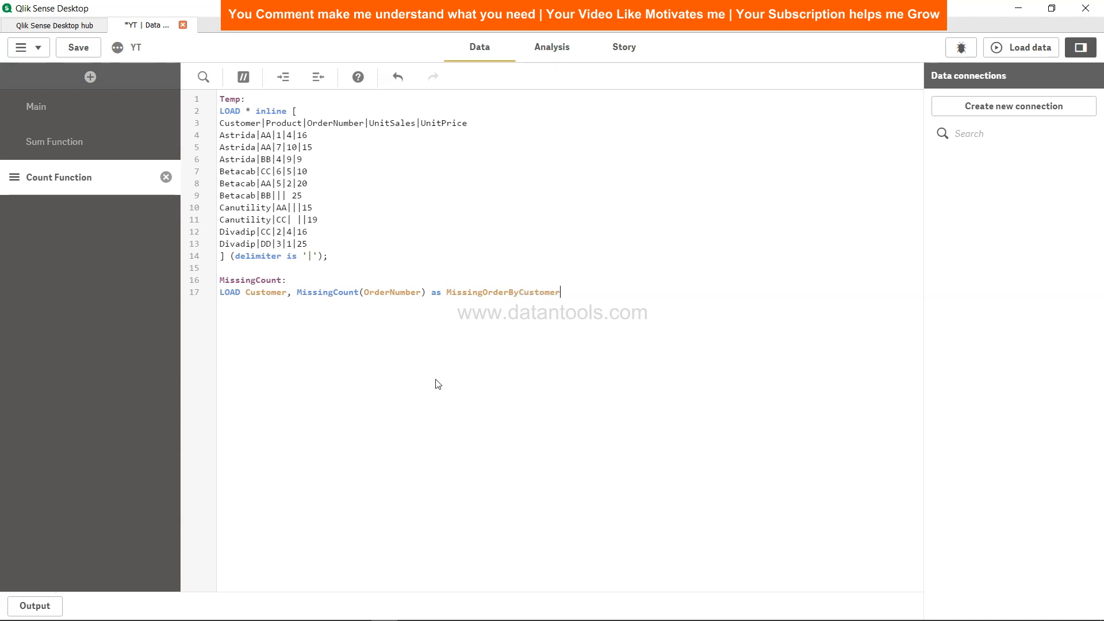
# - Complete the grouped LOAD statement with Resident Temp Group By Customer; after the MissingOrderByCustomer alias
pyautogui.write(' Red')
pyautogui.press('BackSpace')
pyautogui.click(589, 296)
pyautogui.write('su')
pyautogui.press('BackSpace')
pyautogui.write('id')
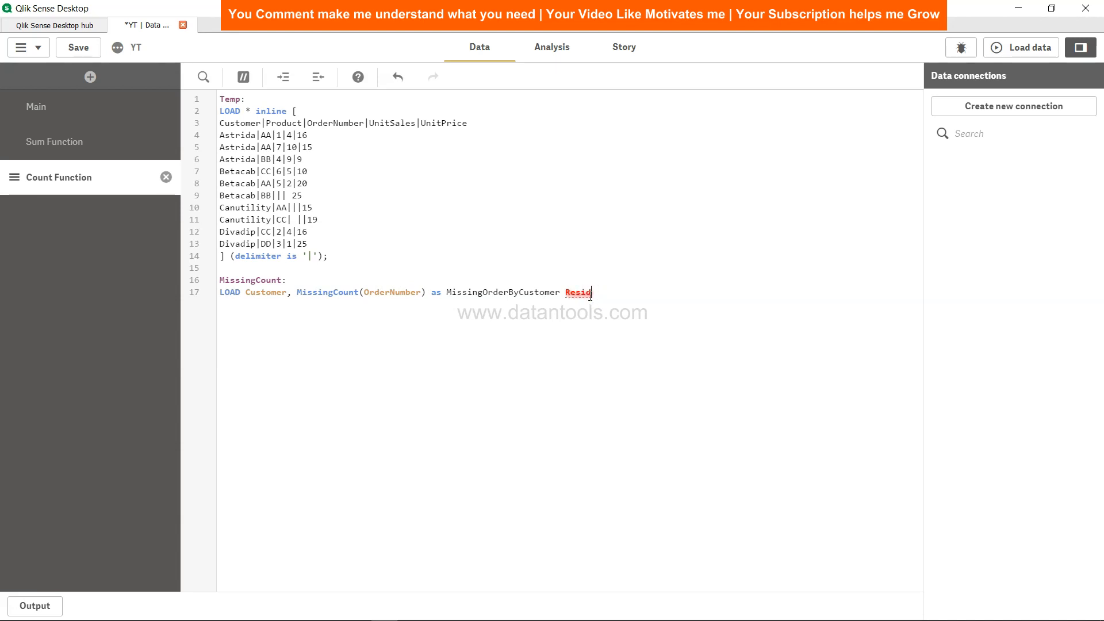
pyautogui.write('ent Temp')
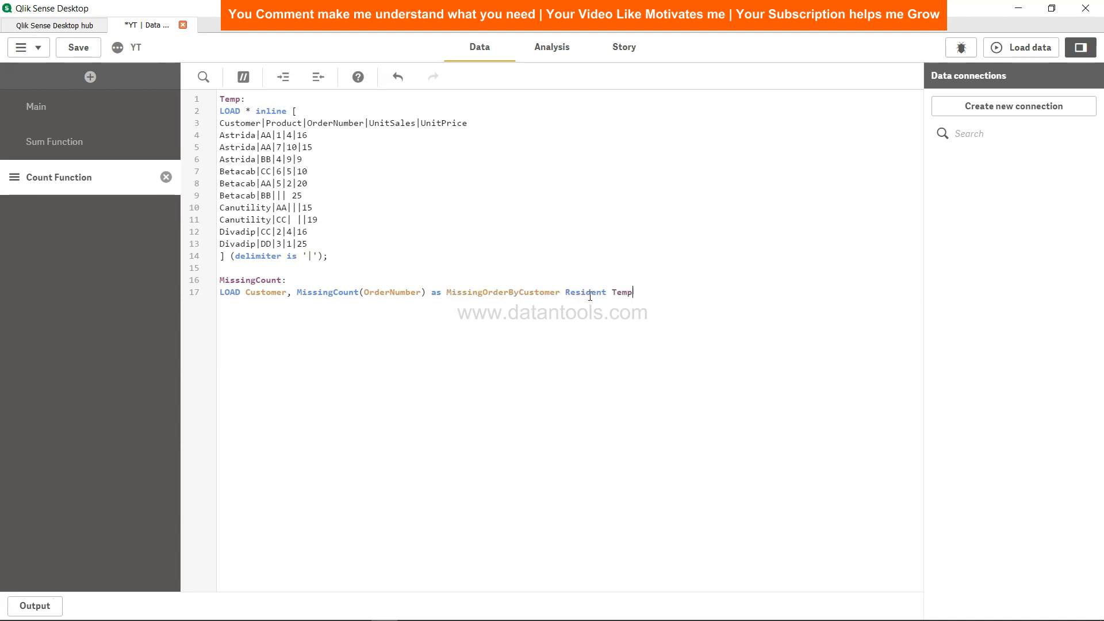
pyautogui.write(' Group')
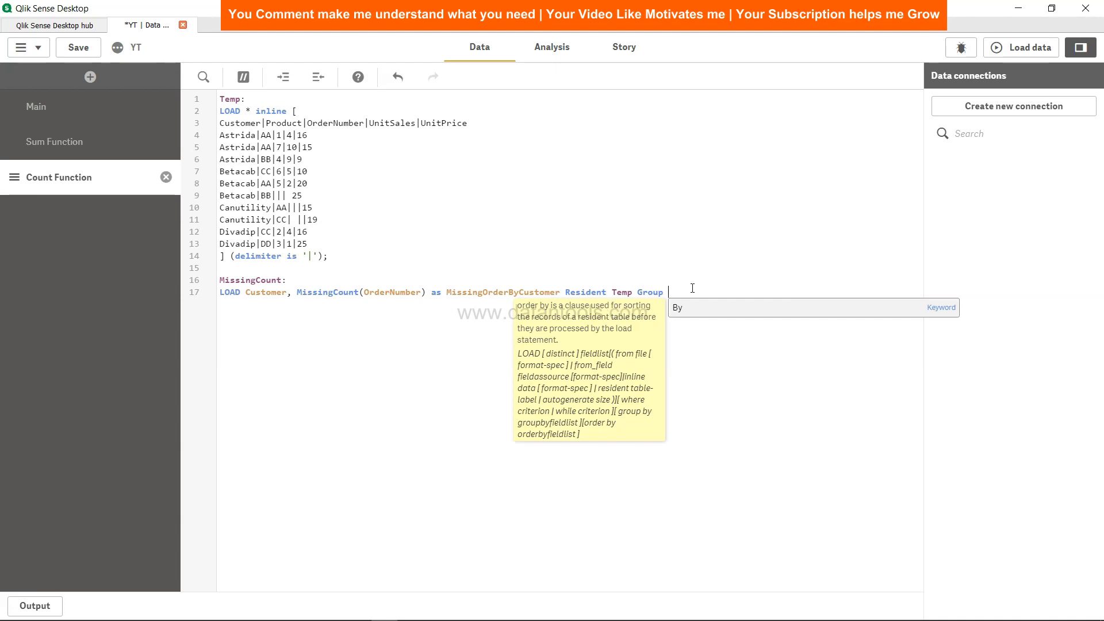
pyautogui.write('By Customer;')
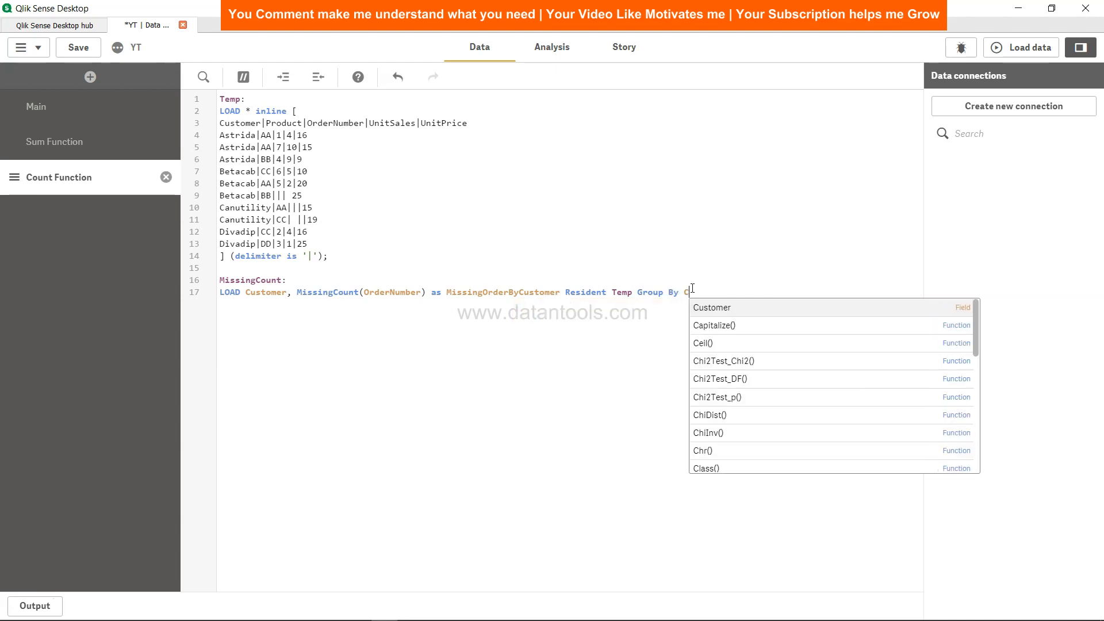
pyautogui.press('Escape')
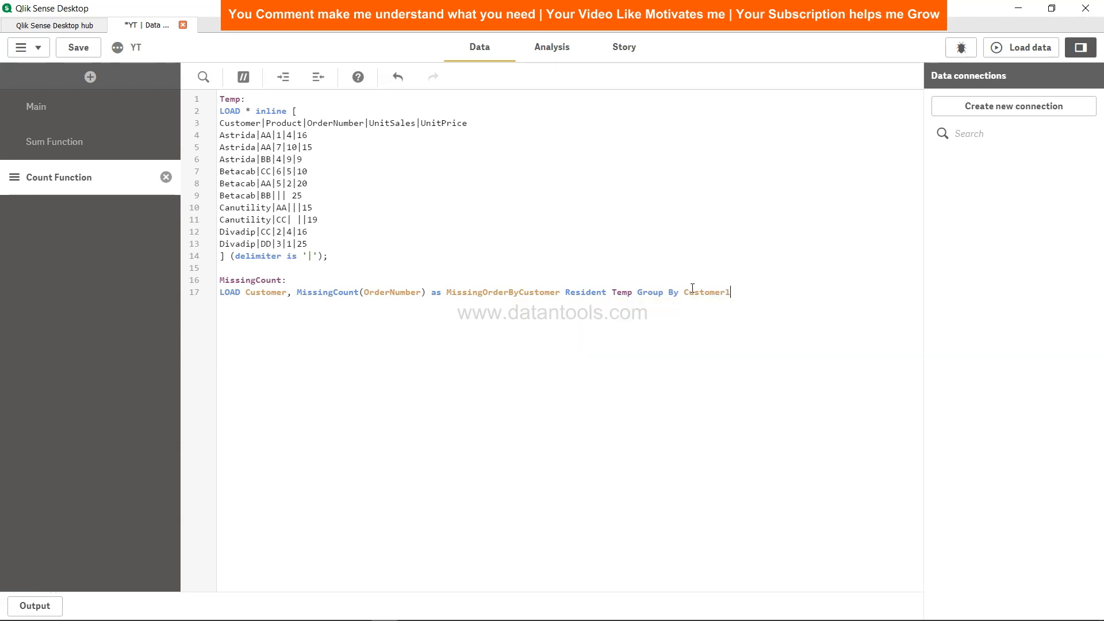
pyautogui.write(';')
# - Add the second statement Load MissingCount(OrderNumber) as TotalMissingCount Resident Temp; below the grouped load, separated by a blank line
pyautogui.press('Return')
pyautogui.press('Return')
pyautogui.write('Load MissingCount')
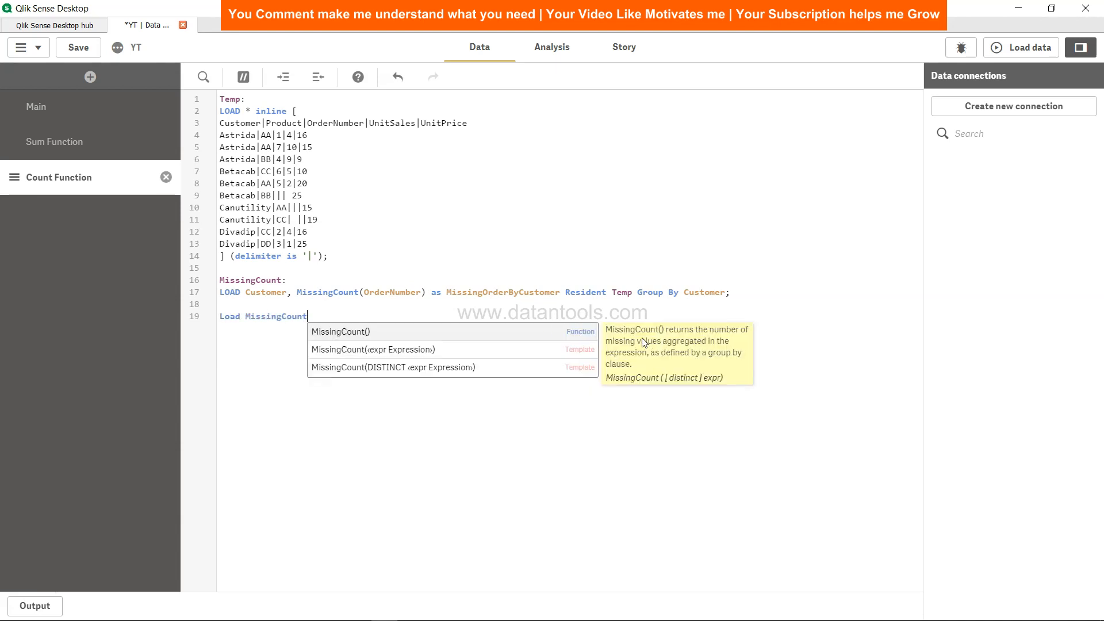
pyautogui.write('(Order')
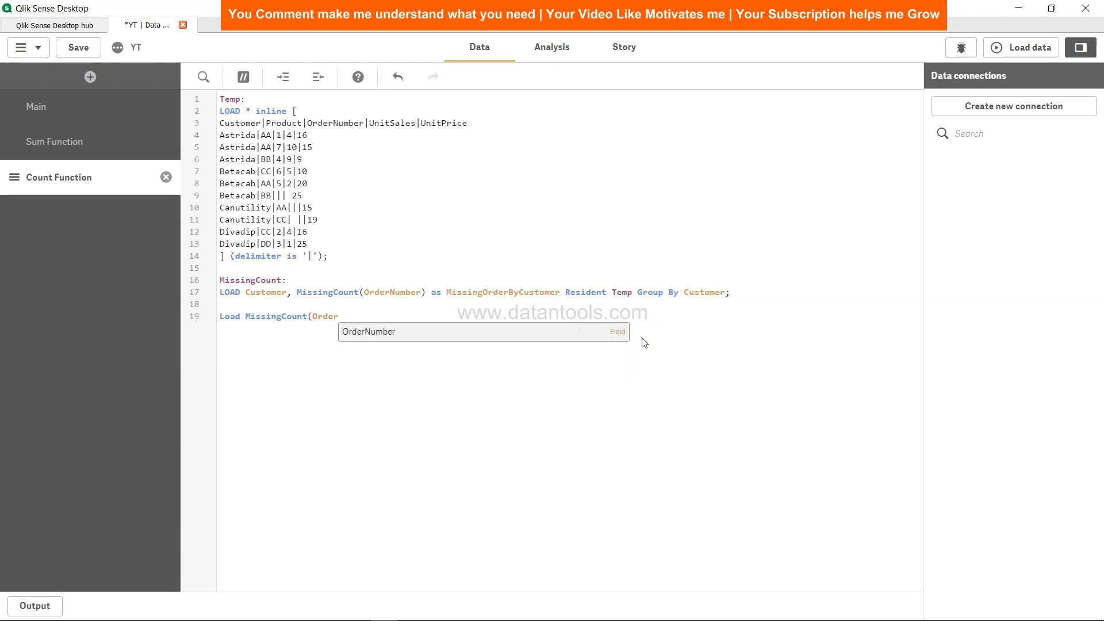
pyautogui.press('Return')
pyautogui.write(')')
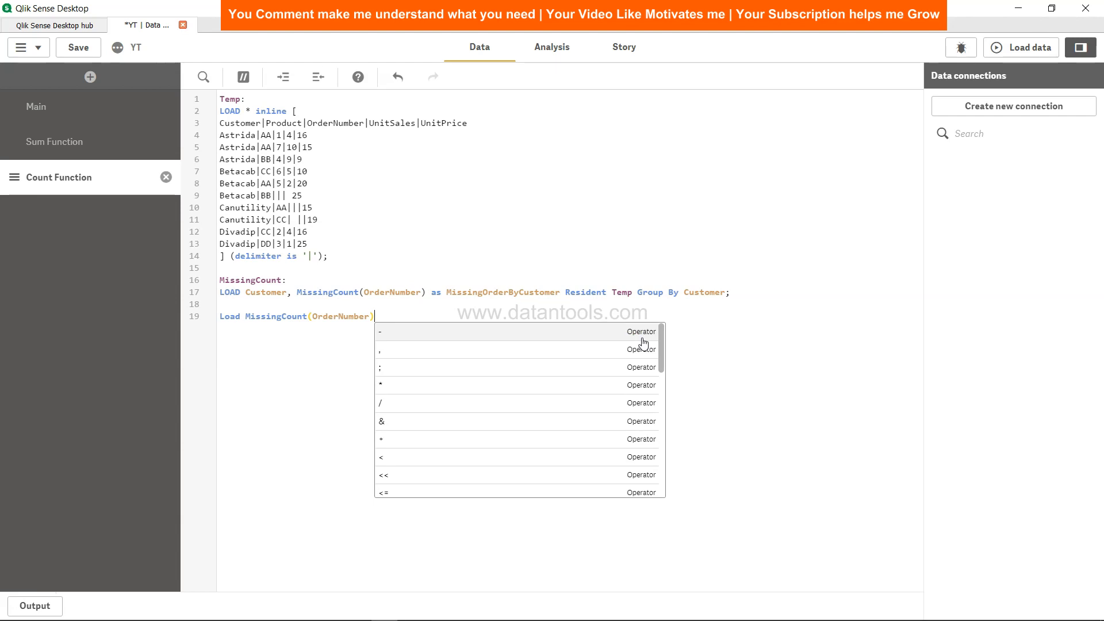
pyautogui.write('as T')
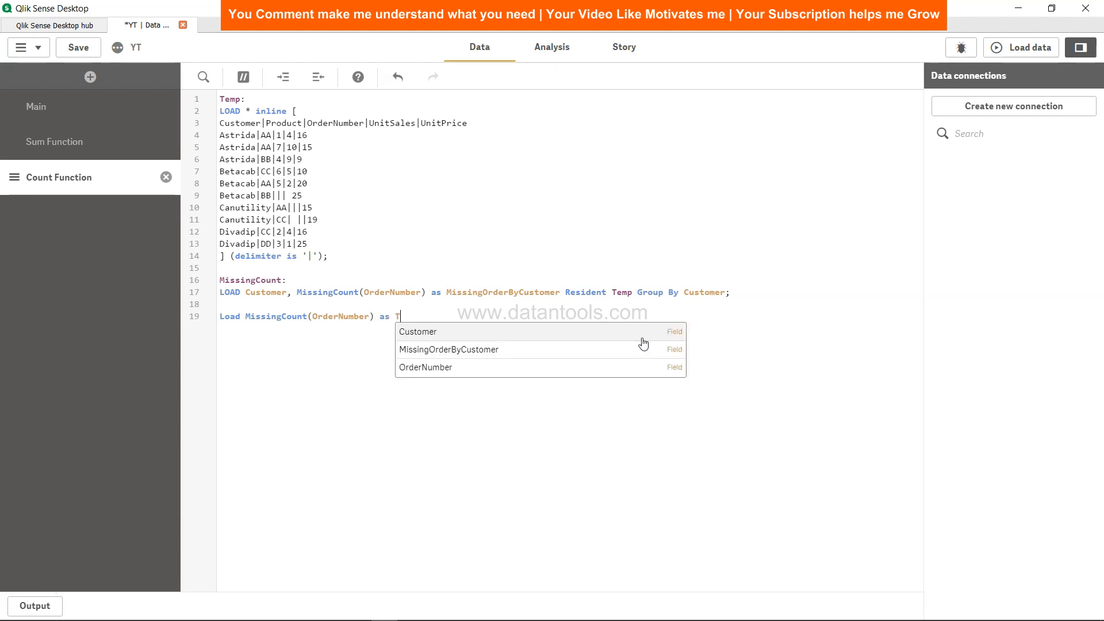
pyautogui.write('otalMissingCount Resident Temp')
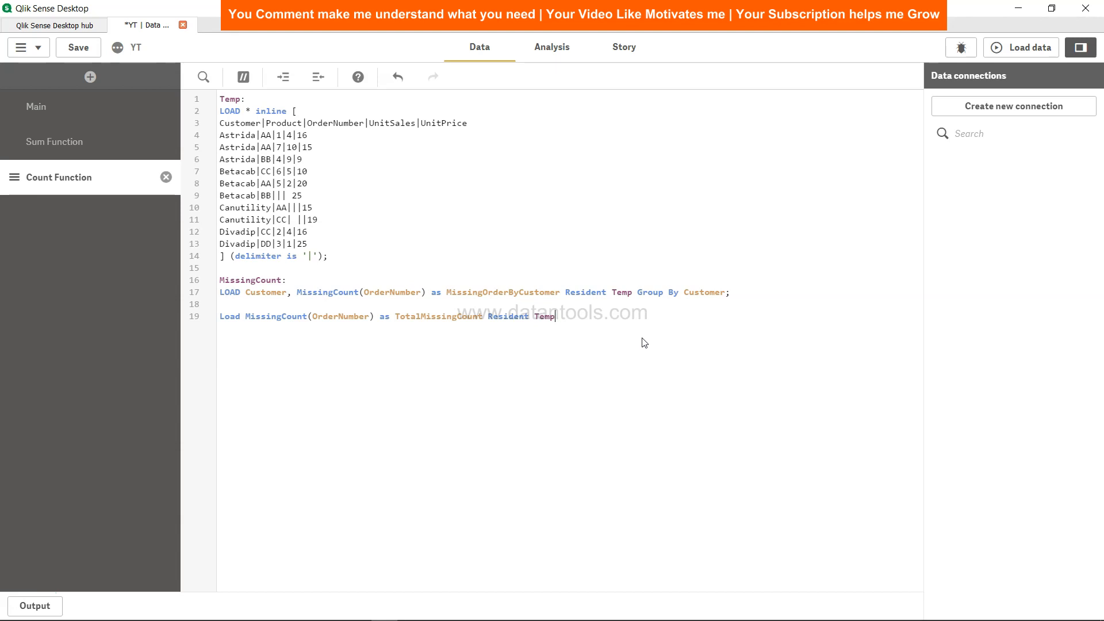
pyautogui.press('BackSpace')
pyautogui.write('p;')
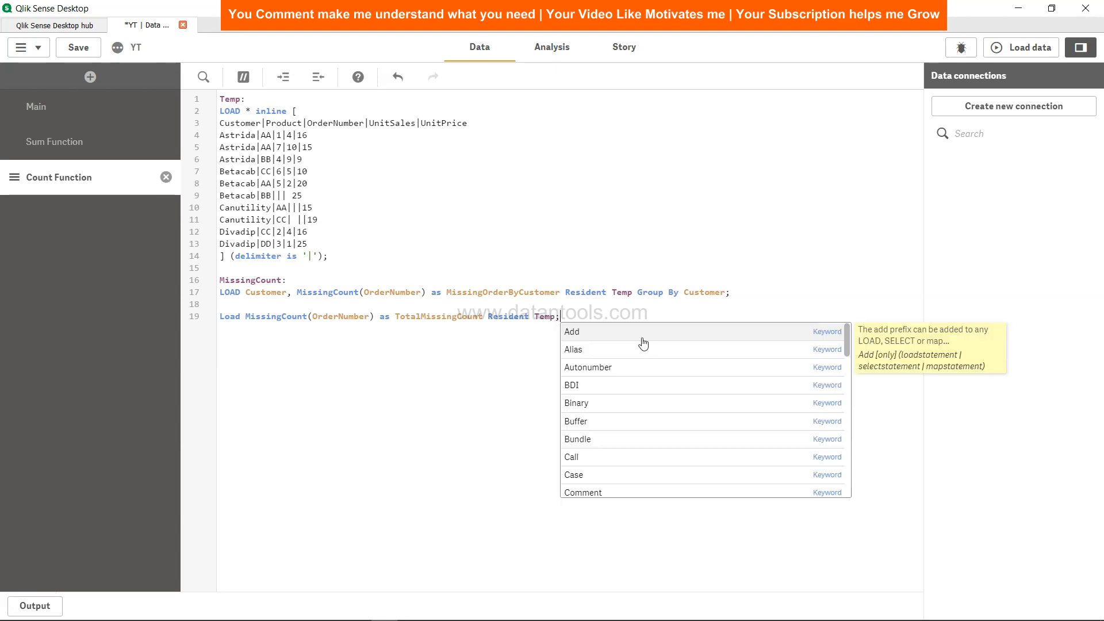
# - Save the script, load the data and close the load progress dialog
pyautogui.click(80, 48)
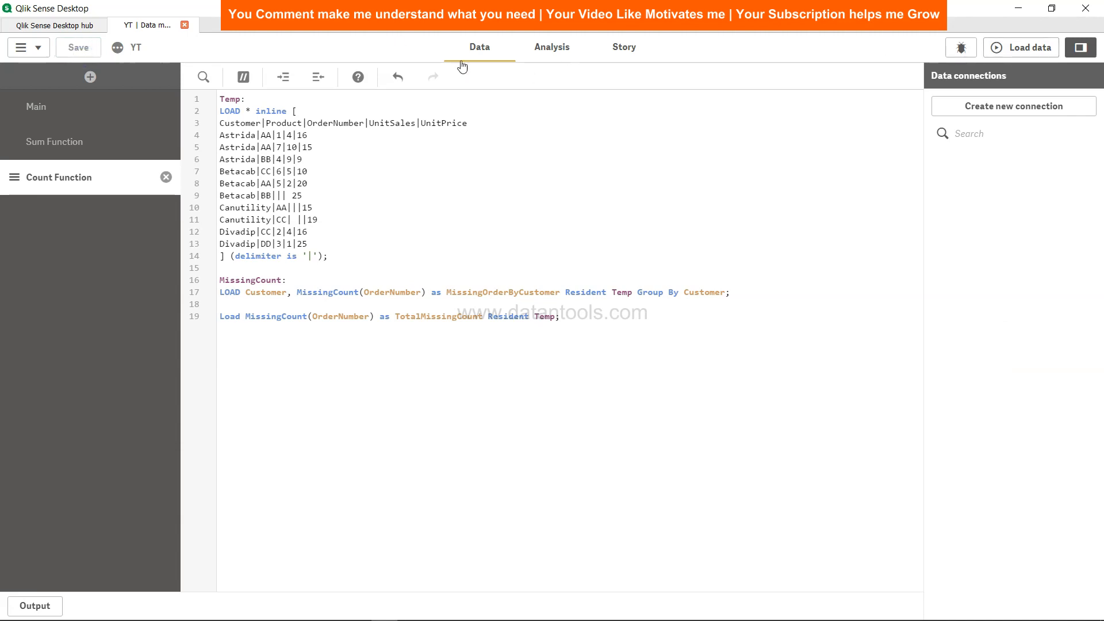
pyautogui.click(1020, 47)
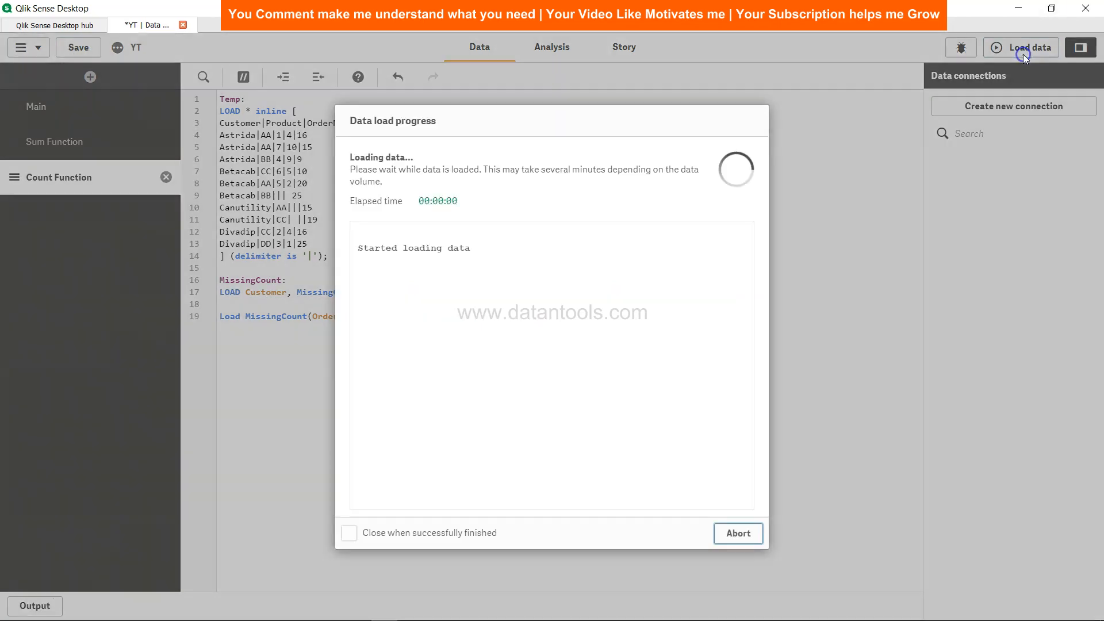
pyautogui.click(738, 533)
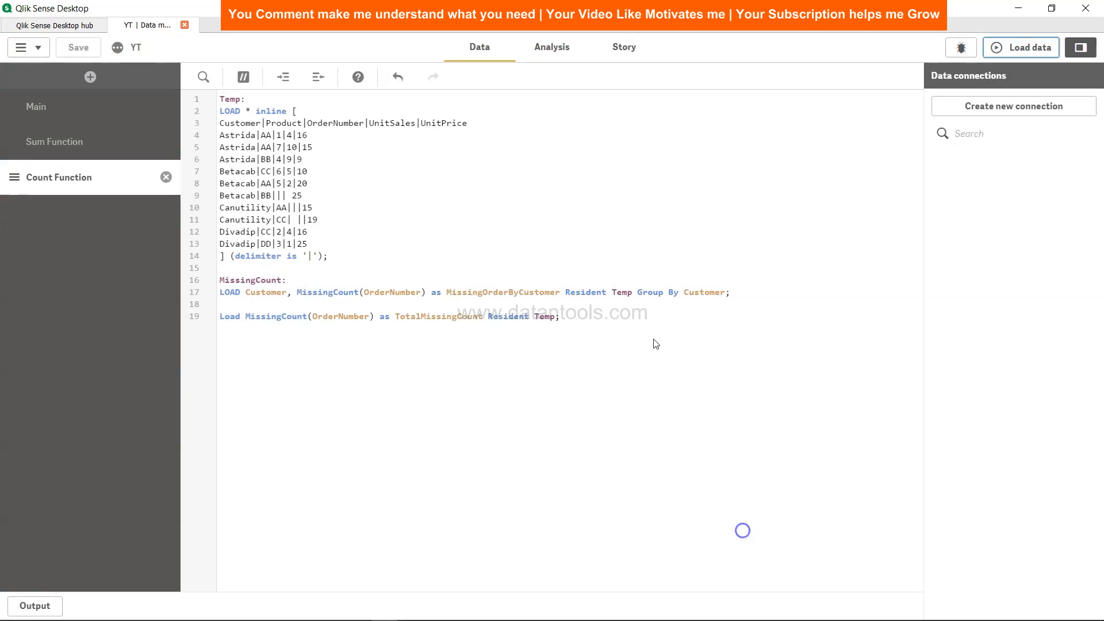
# - Place a table directly below the MissingCount() text box on the Count Function sheet and open its list of dimension fields
pyautogui.click(542, 43)
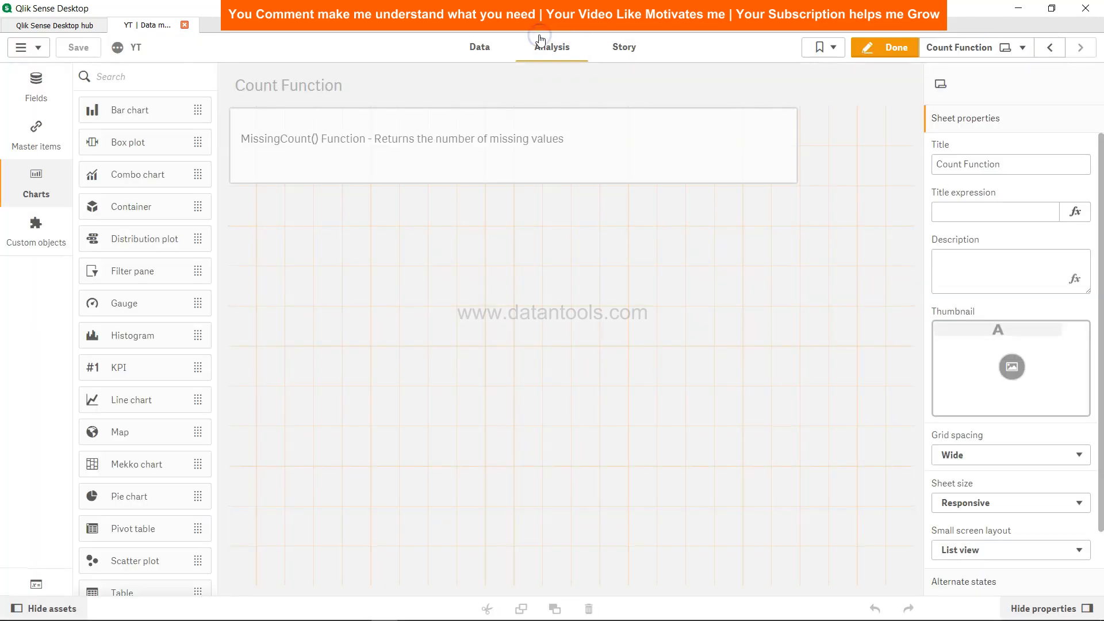
pyautogui.scroll(-2, 136, 485)
pyautogui.moveTo(135, 474); pyautogui.dragTo(357, 318)
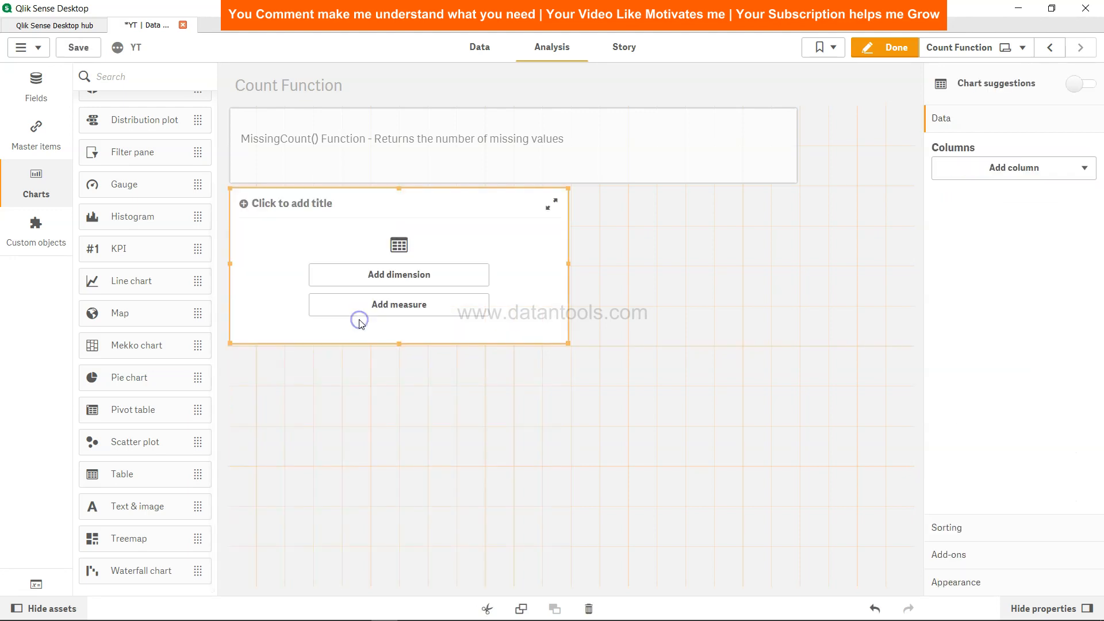
pyautogui.click(448, 277)
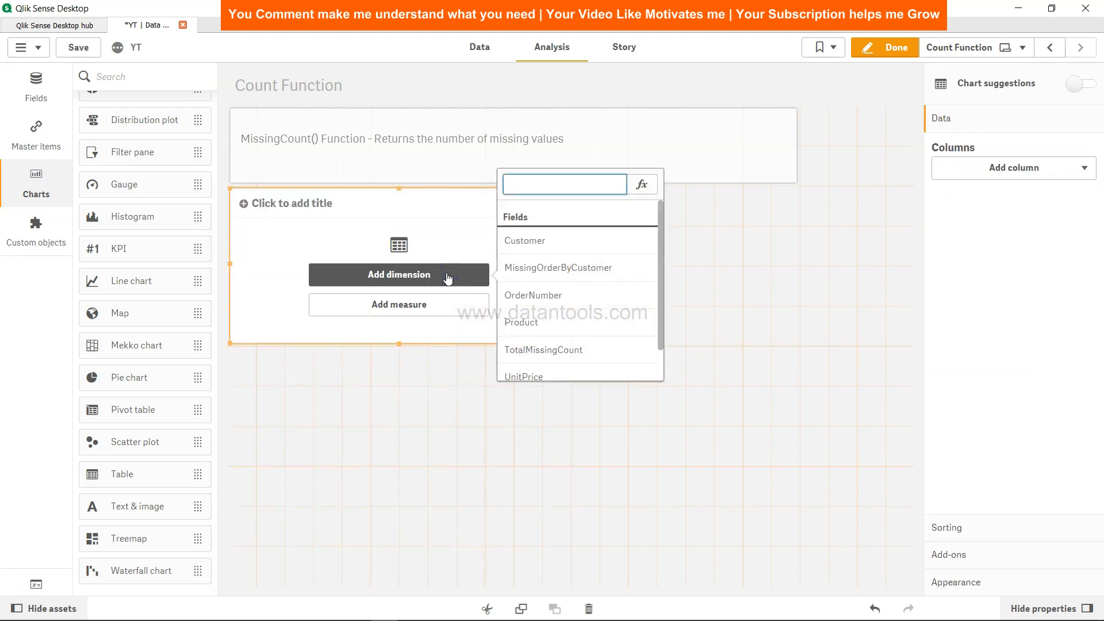
pyautogui.scroll(-1, 557, 313)
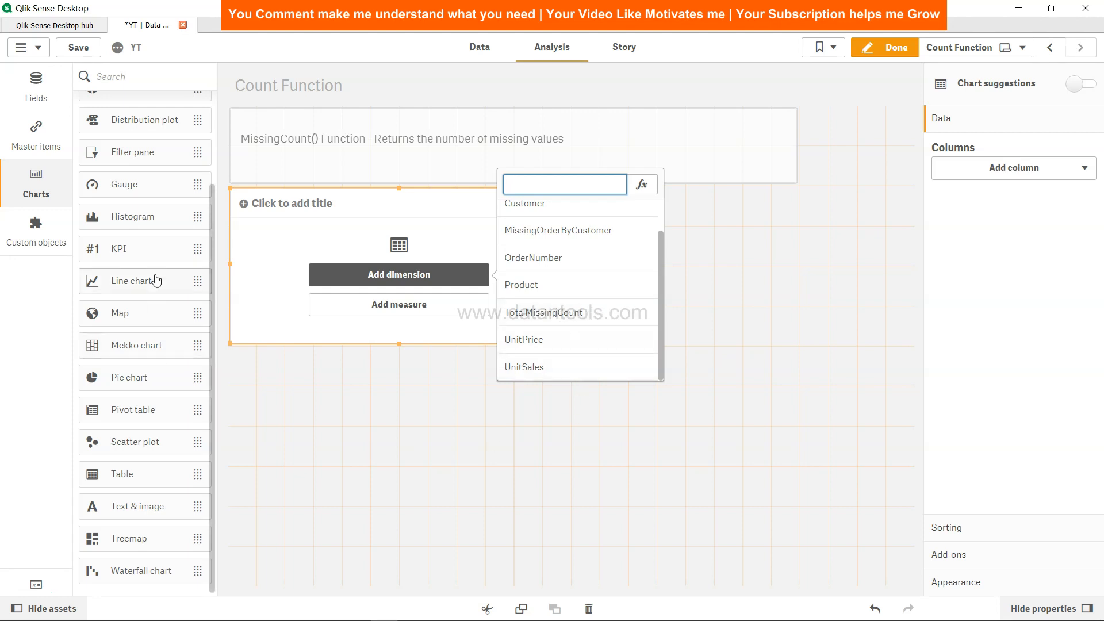
# - Place a KPI beside the table, below the text box, with Sum(TotalMissingCount) as its measure
pyautogui.moveTo(158, 247); pyautogui.dragTo(766, 257)
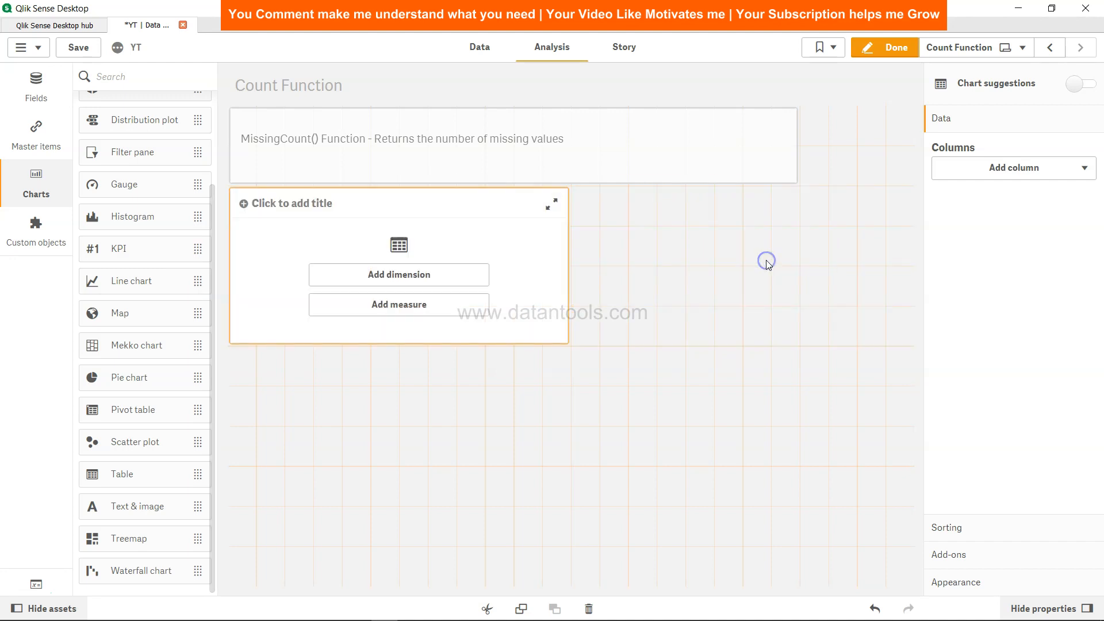
pyautogui.click(761, 275)
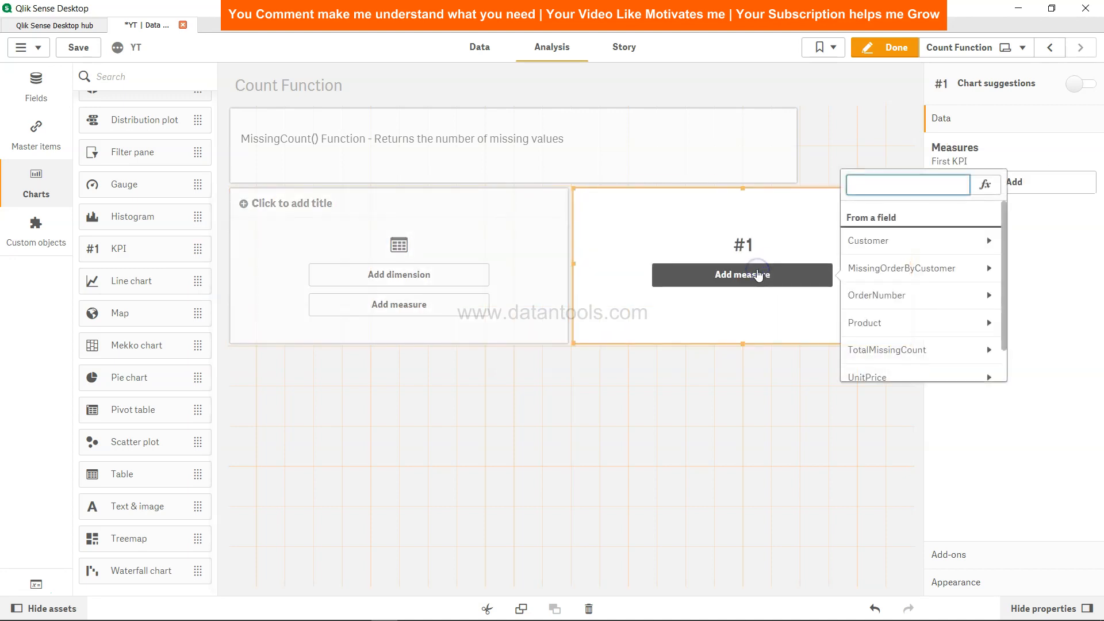
pyautogui.scroll(-1, 906, 322)
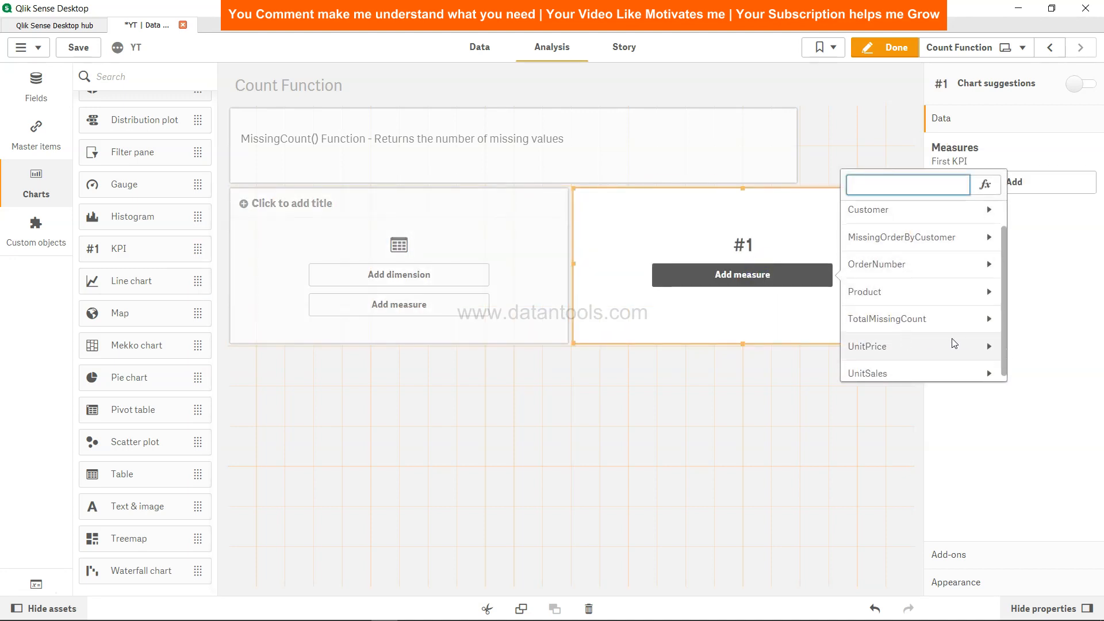
pyautogui.click(987, 318)
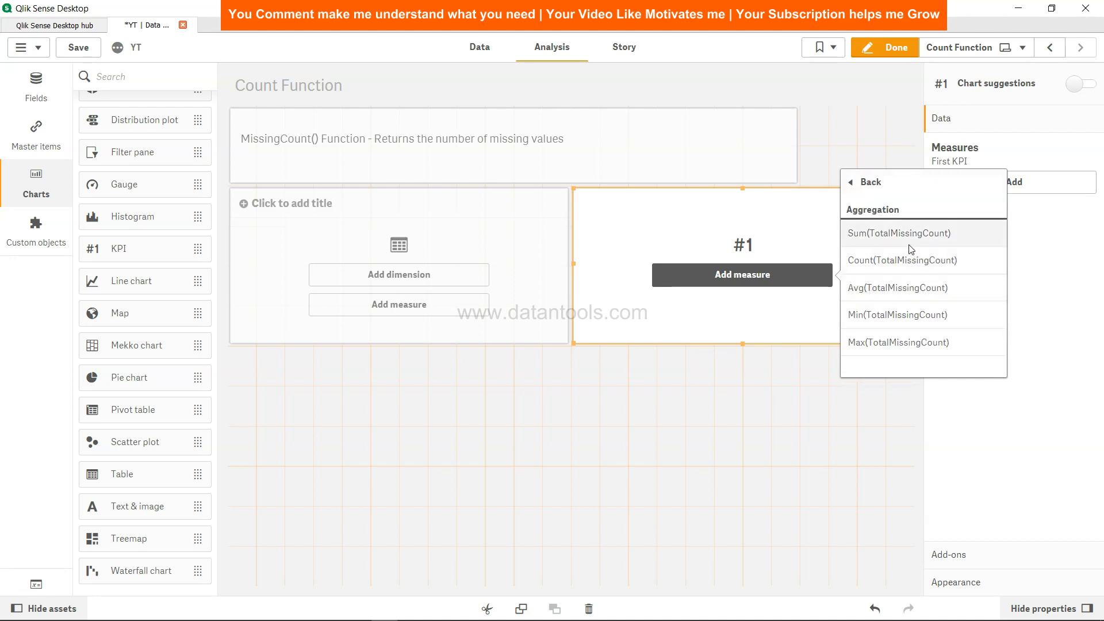
pyautogui.click(895, 233)
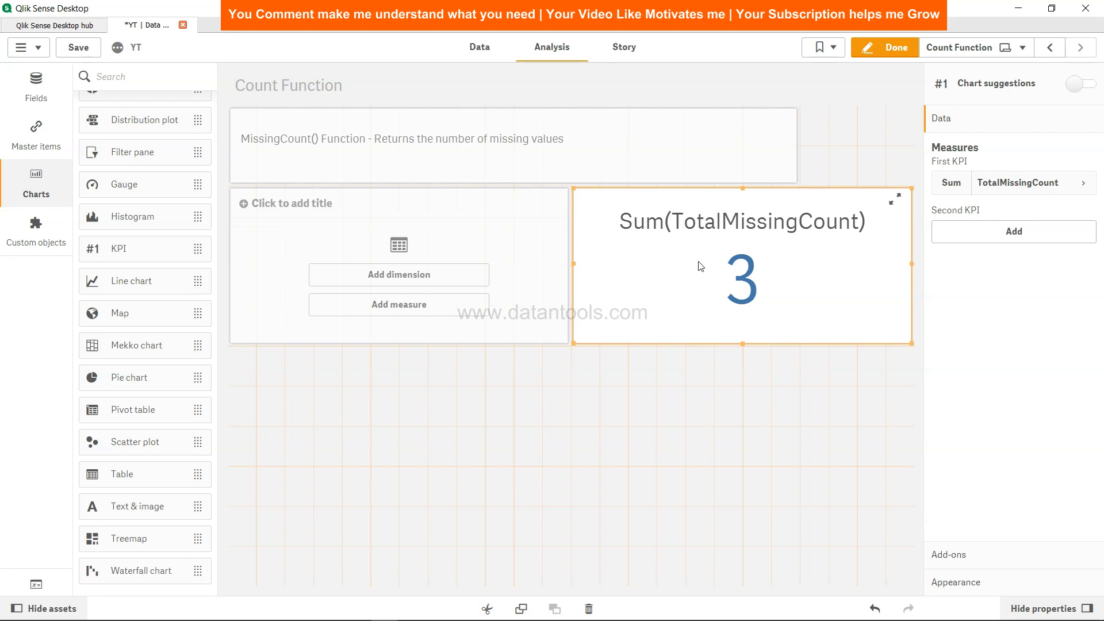
# - Add the Customer and MissingOrderByCustomer fields as dimension columns of the table
pyautogui.click(371, 278)
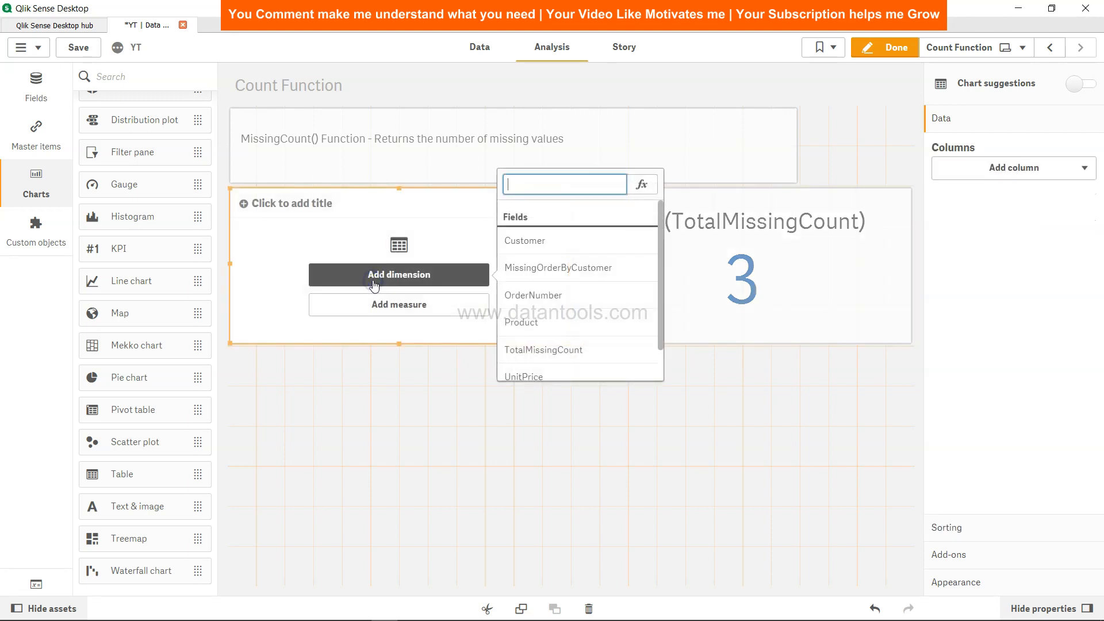
pyautogui.click(577, 240)
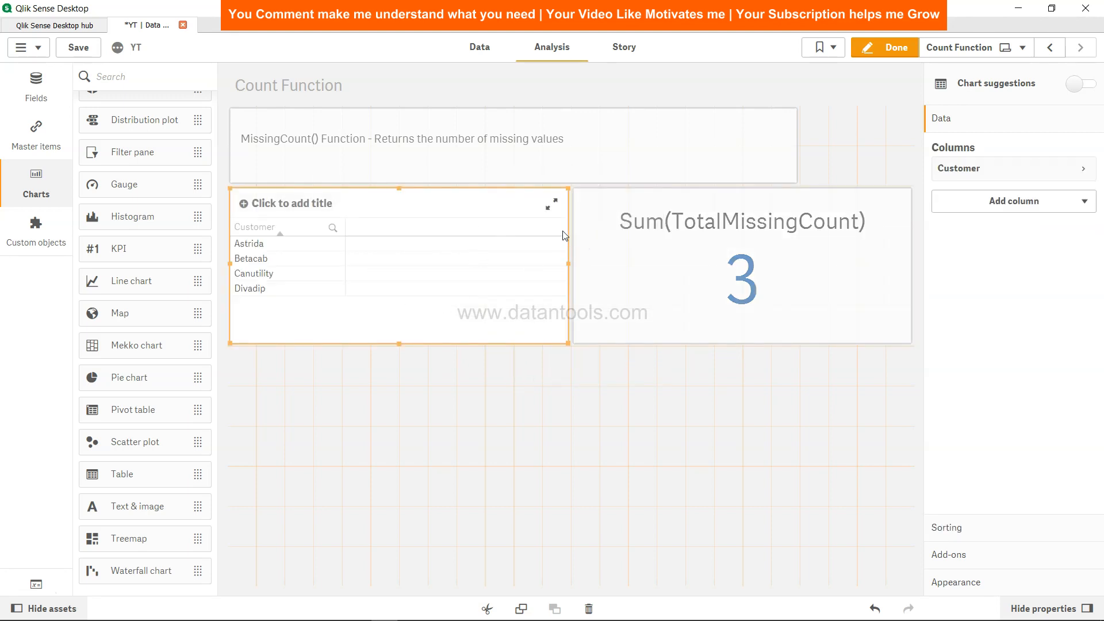
pyautogui.click(1058, 205)
pyautogui.click(984, 234)
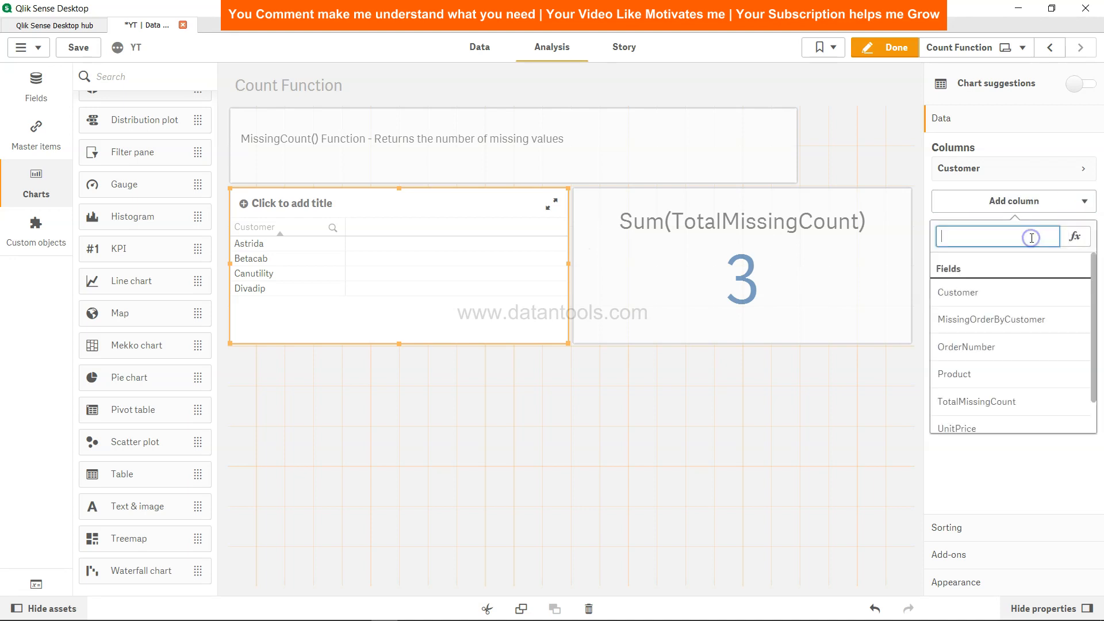
pyautogui.click(1006, 320)
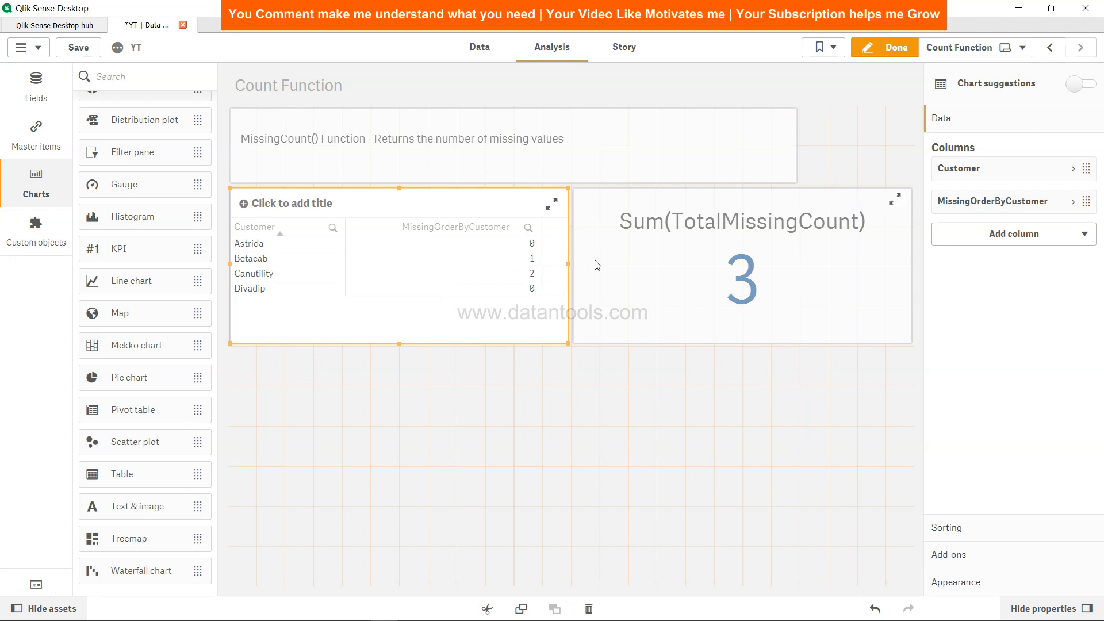
# - Add a measure column to the table with the expression MissingCount(OrderNumber)
pyautogui.click(1084, 238)
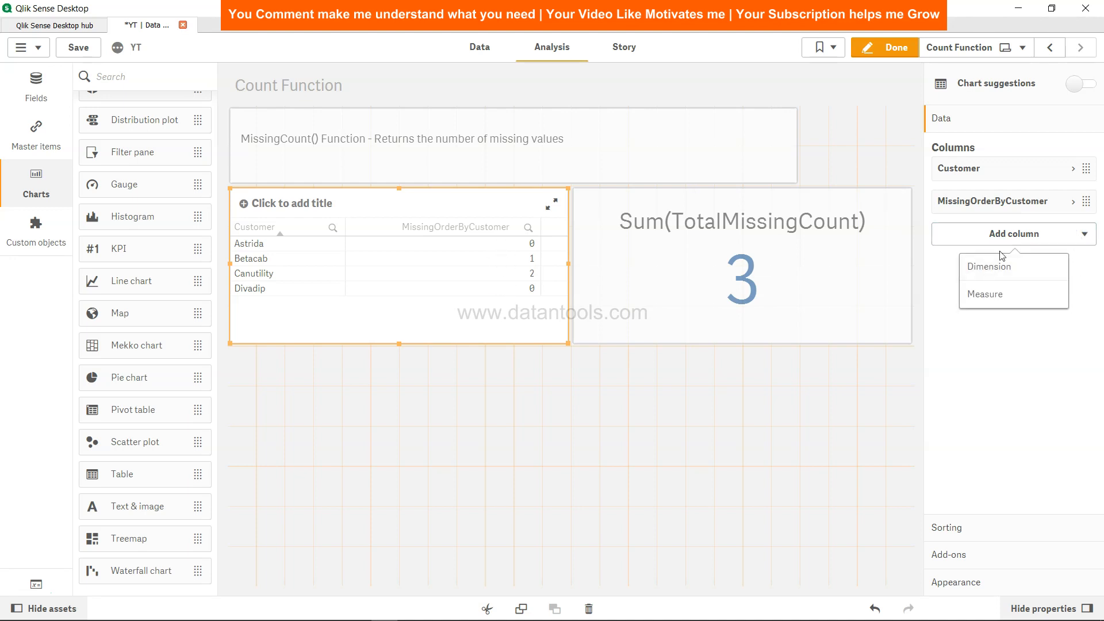
pyautogui.click(1000, 294)
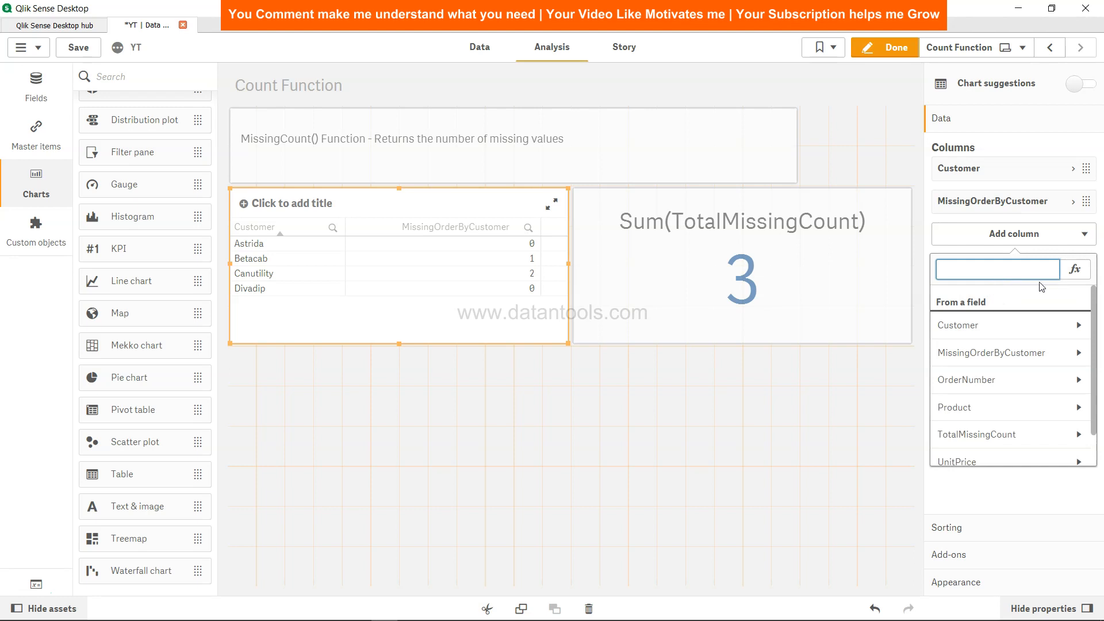
pyautogui.click(1075, 269)
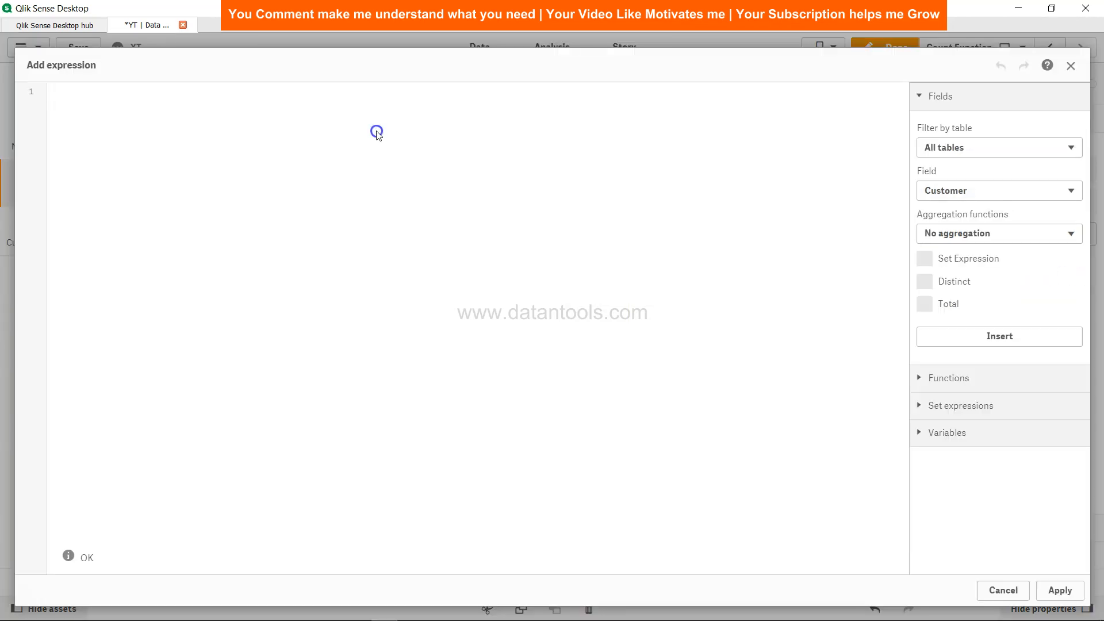
pyautogui.write('MissingCount')
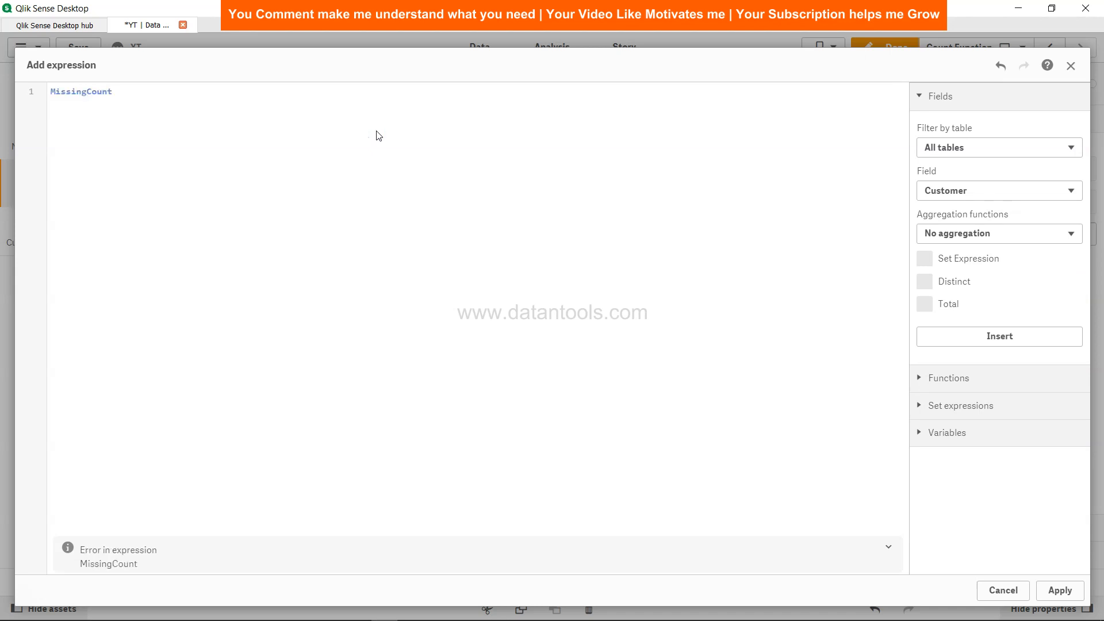
pyautogui.write('(Order')
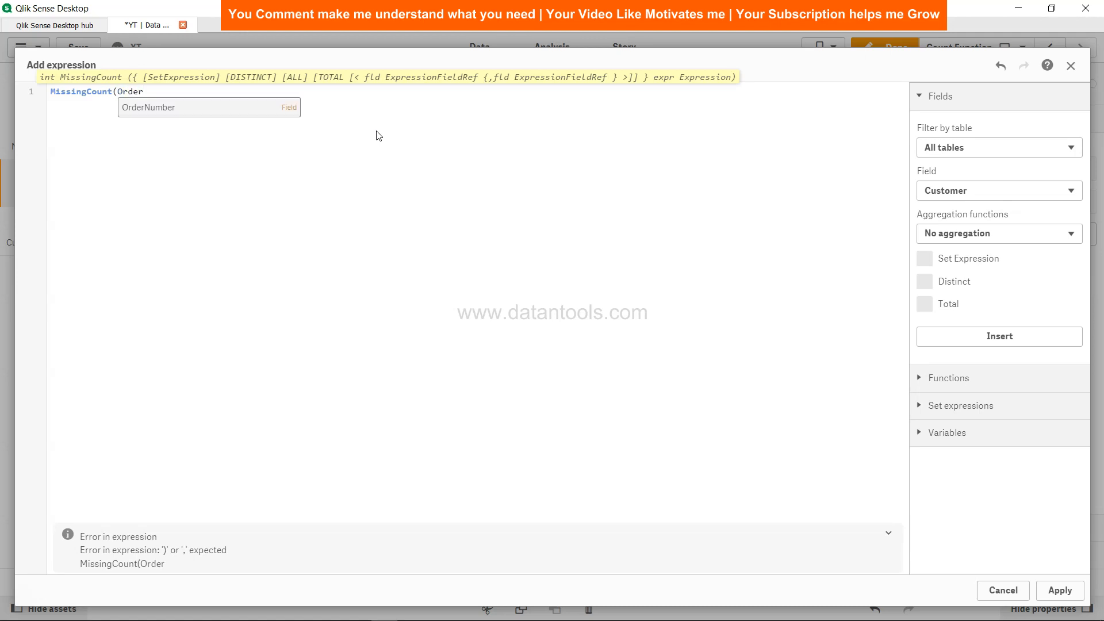
pyautogui.press('Return')
pyautogui.write(')')
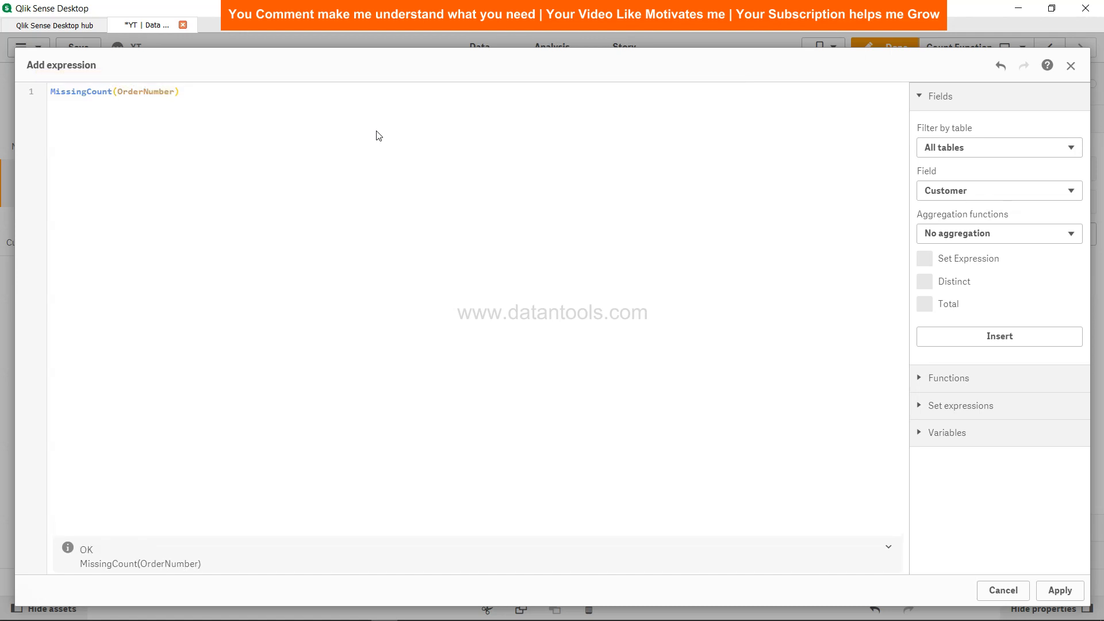
pyautogui.click(1060, 590)
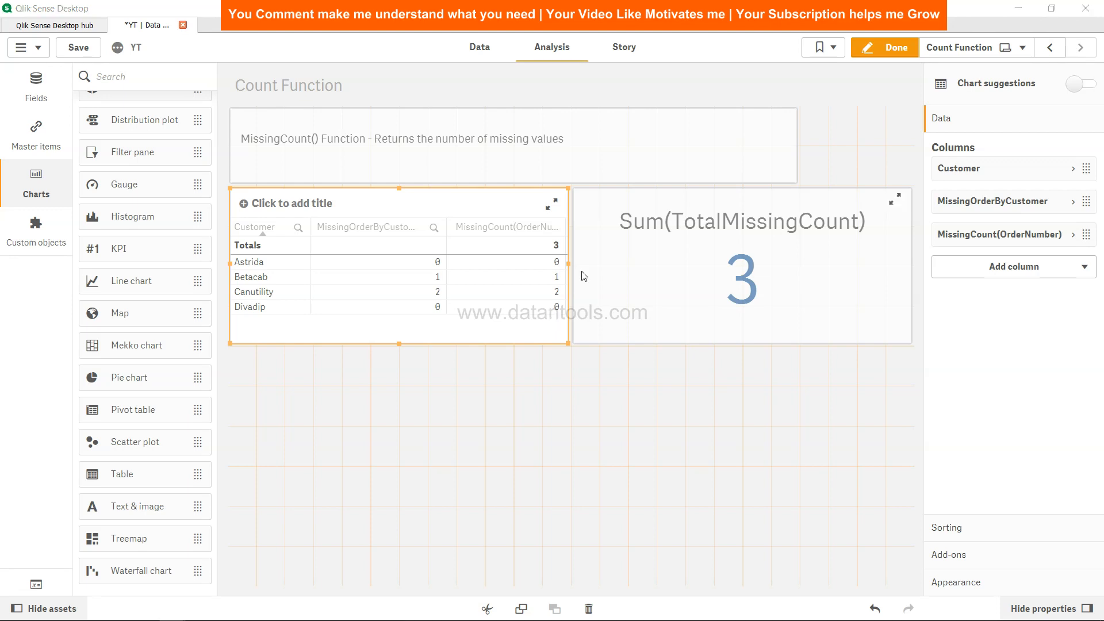
# - Review the MissingCount load statements in the data load script and return to the Count Function sheet
pyautogui.click(479, 46)
pyautogui.click(365, 292)
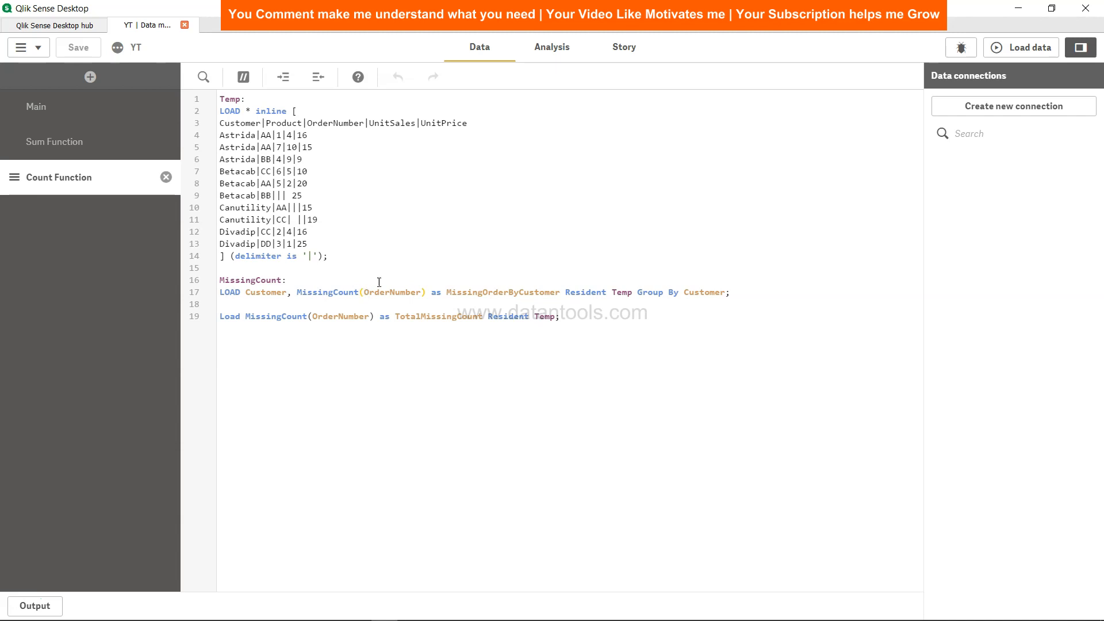
pyautogui.click(555, 47)
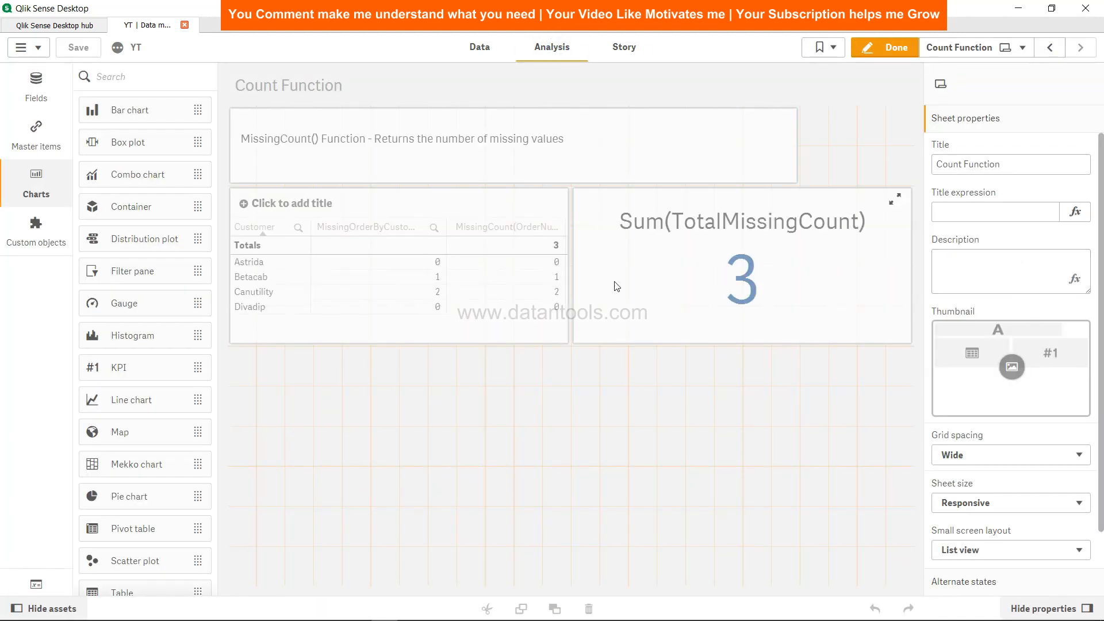
# - Examine the function syntax hint in the table's MissingCount(OrderNumber) measure expression and close the expression editor
pyautogui.click(513, 282)
pyautogui.click(1065, 242)
pyautogui.click(1067, 278)
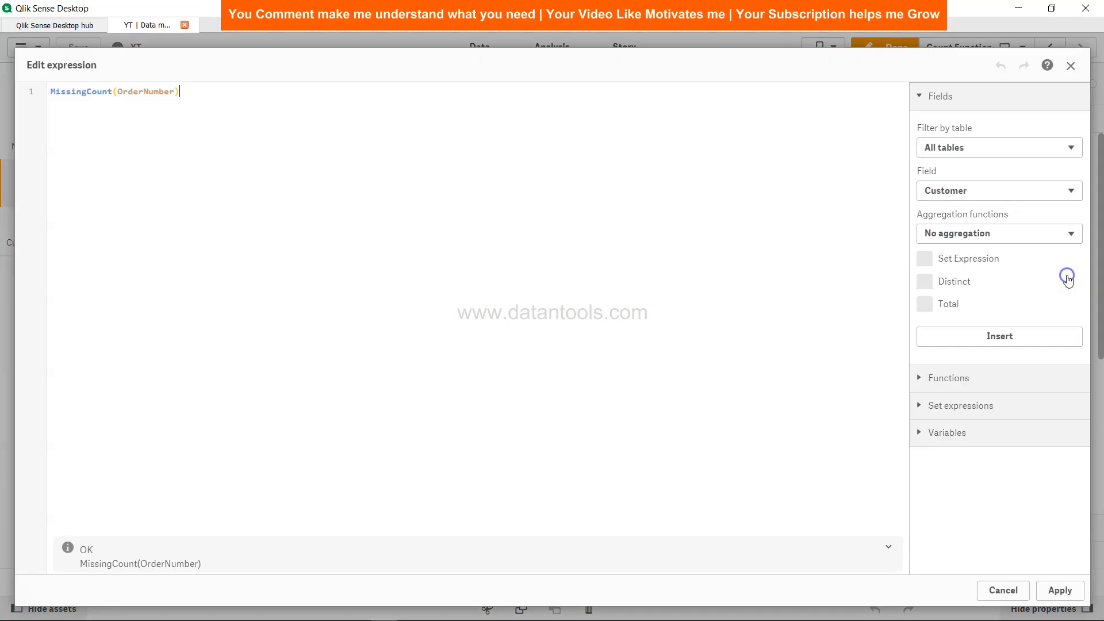
pyautogui.click(118, 91)
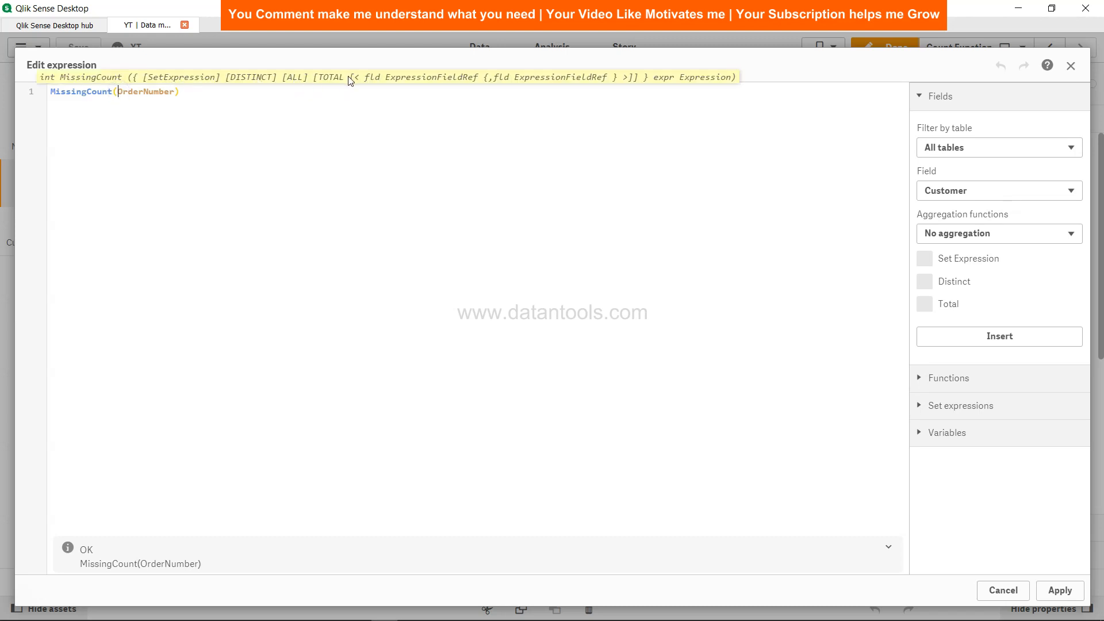
pyautogui.click(367, 99)
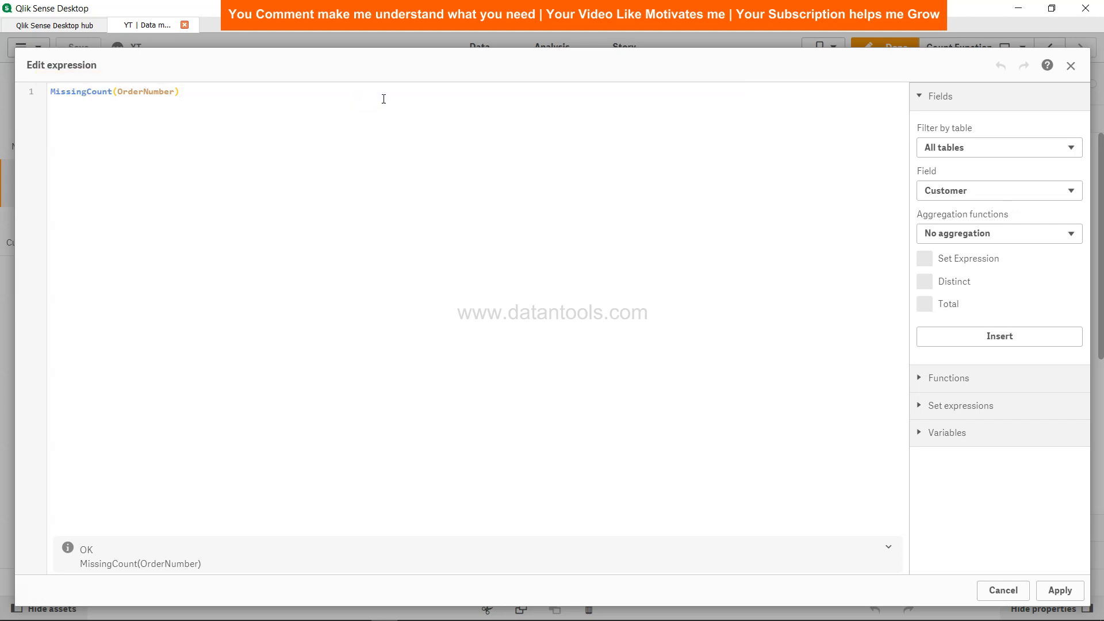
pyautogui.click(1061, 590)
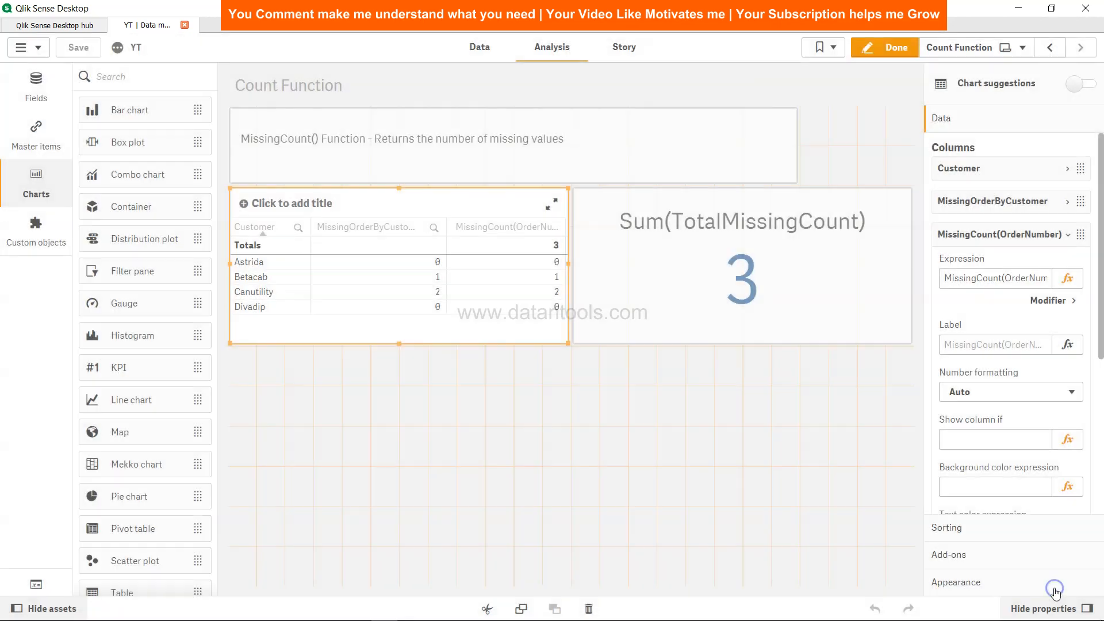